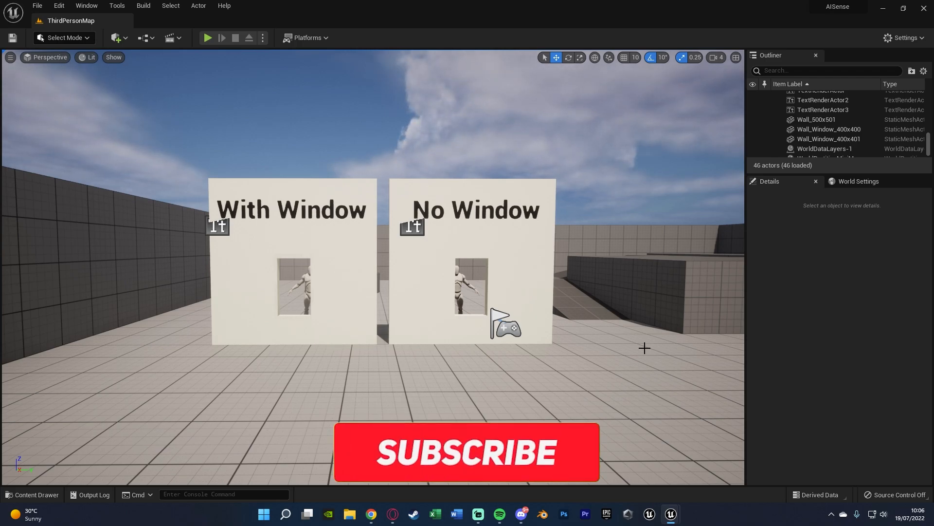
# Play the level and walk the character past the openings of the No Window and With Window walls to test the AI's sight.
pyautogui.moveTo(644, 347); pyautogui.dragTo(638, 360, button='right')
pyautogui.press('w')
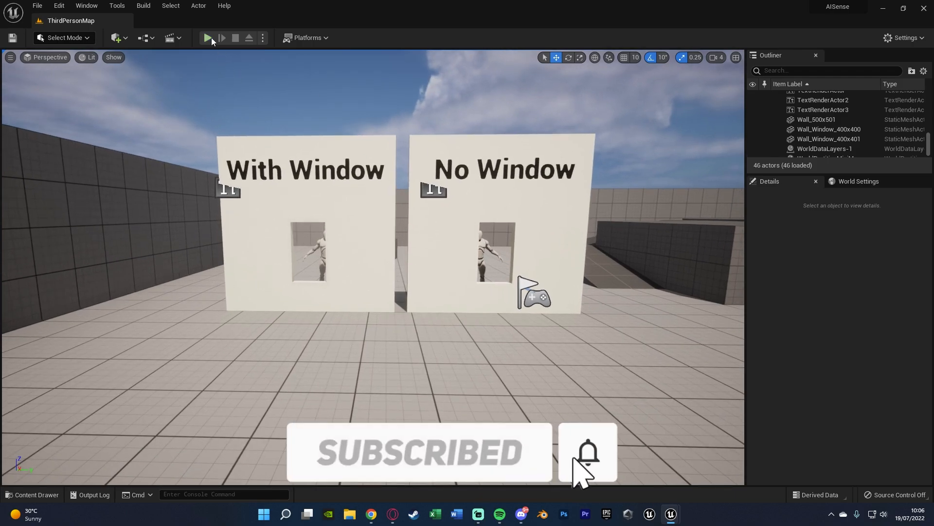
pyautogui.click(209, 36)
pyautogui.press('a')
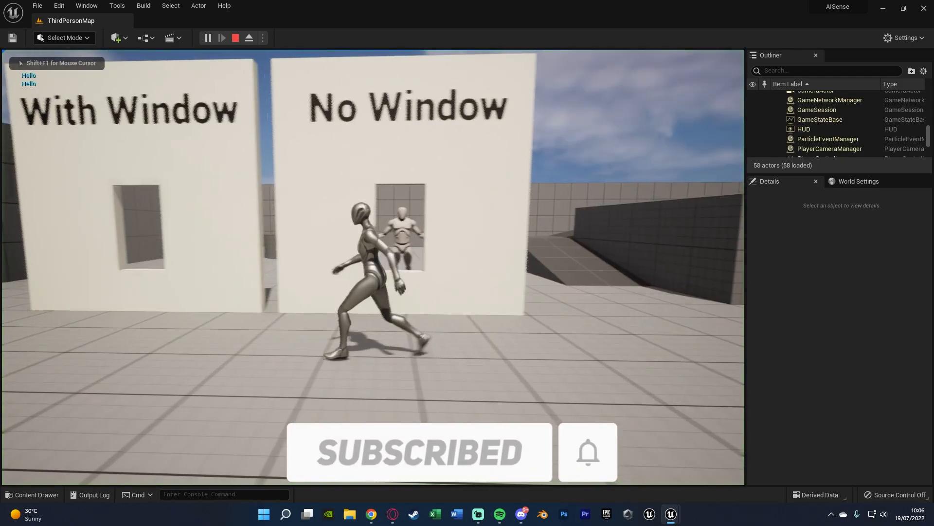
pyautogui.press('d')
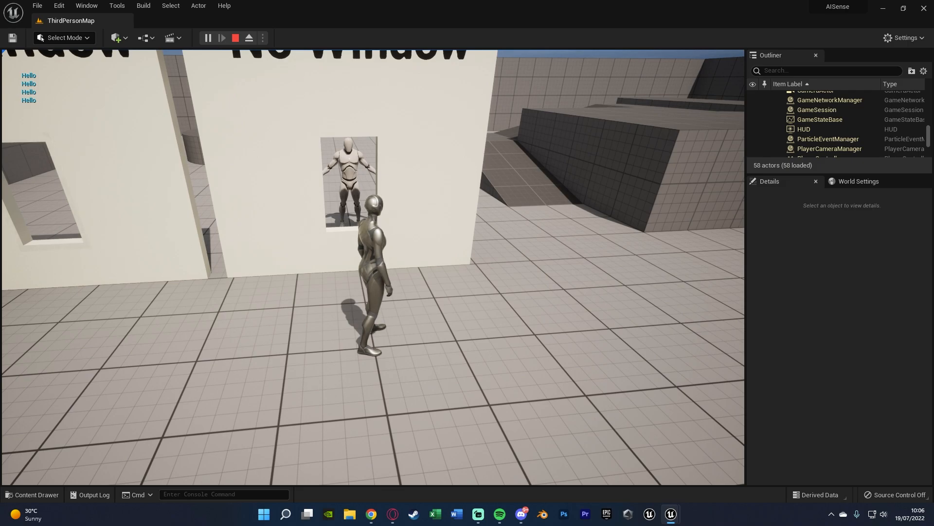
pyautogui.press('a')
pyautogui.press('w')
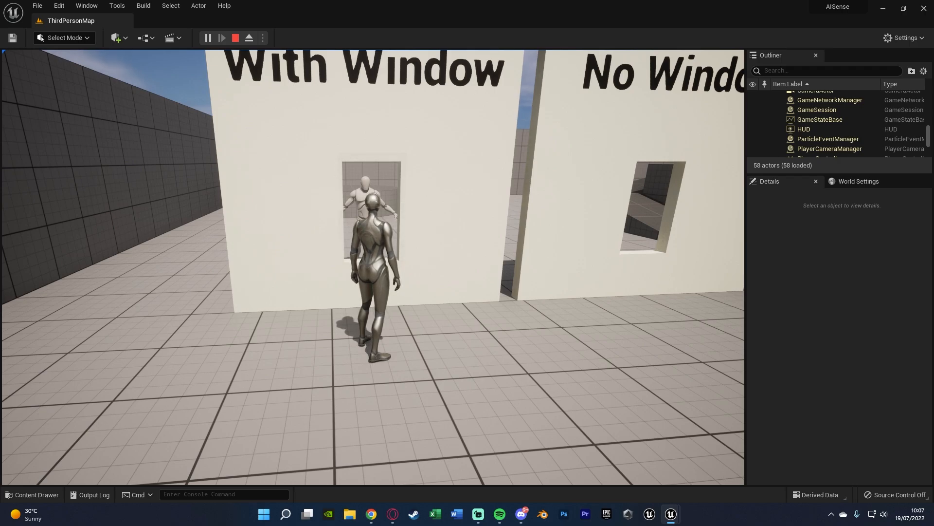
pyautogui.press('Escape')
# Run the level again and move the character around in front of the With Window opening to check the AI's detection through it.
pyautogui.click(207, 37)
pyautogui.press('a')
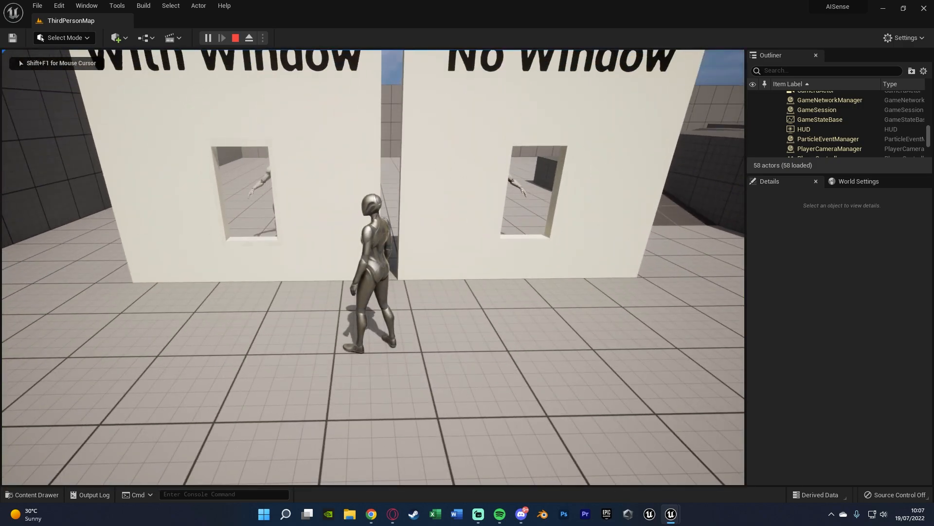
pyautogui.press('a')
pyautogui.press('w')
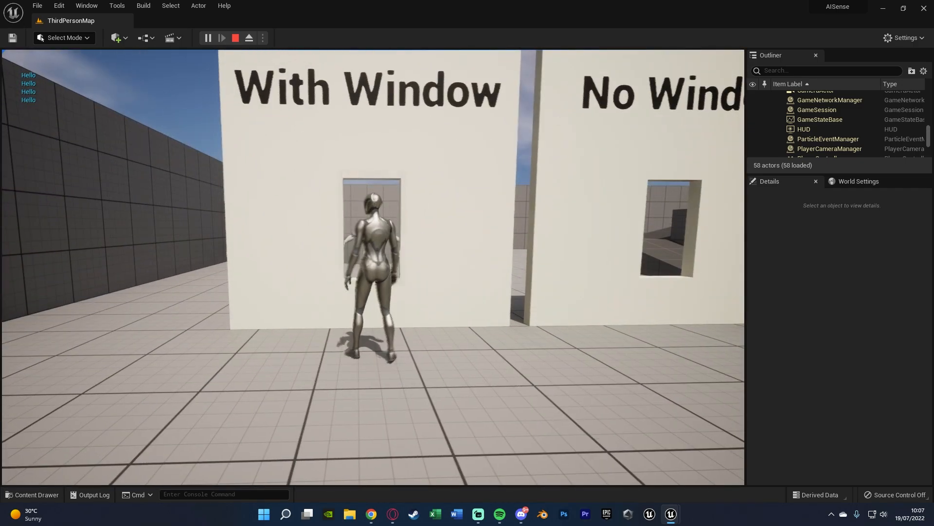
pyautogui.press('a')
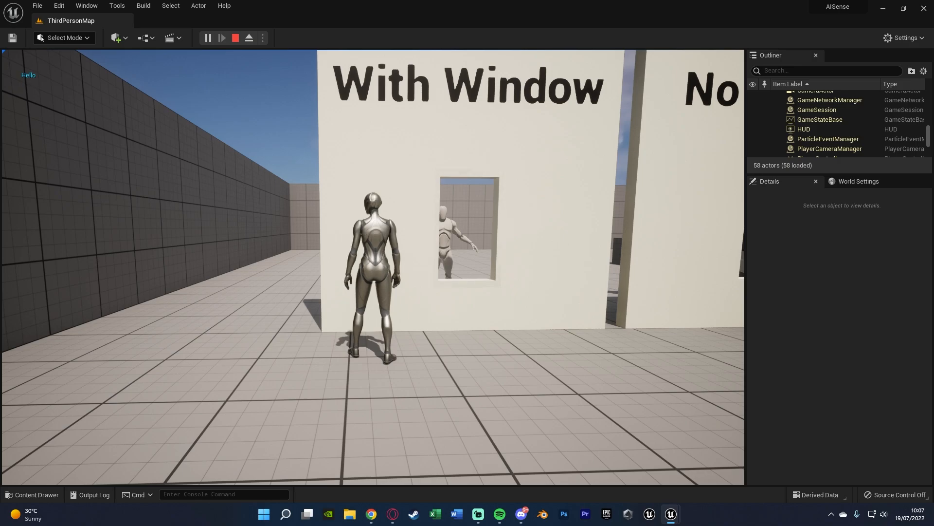
pyautogui.press('d')
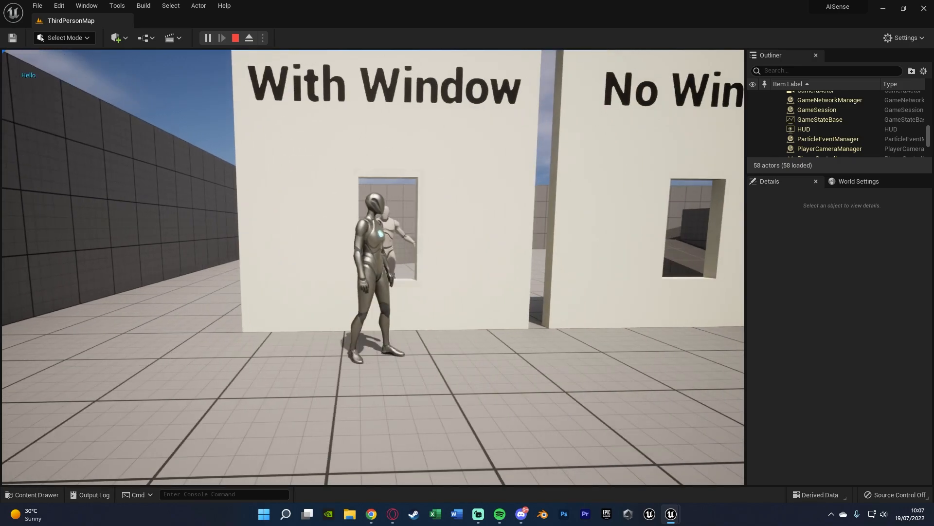
pyautogui.press('s')
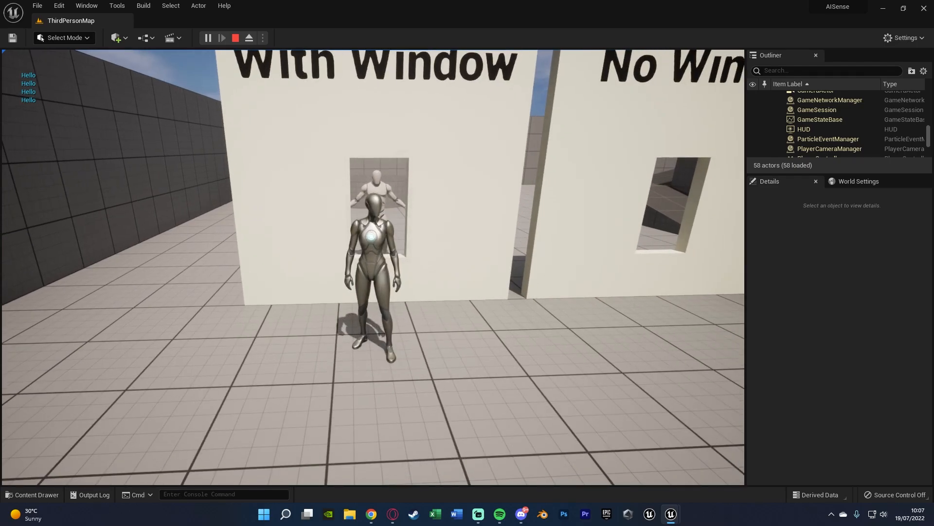
pyautogui.press('Escape')
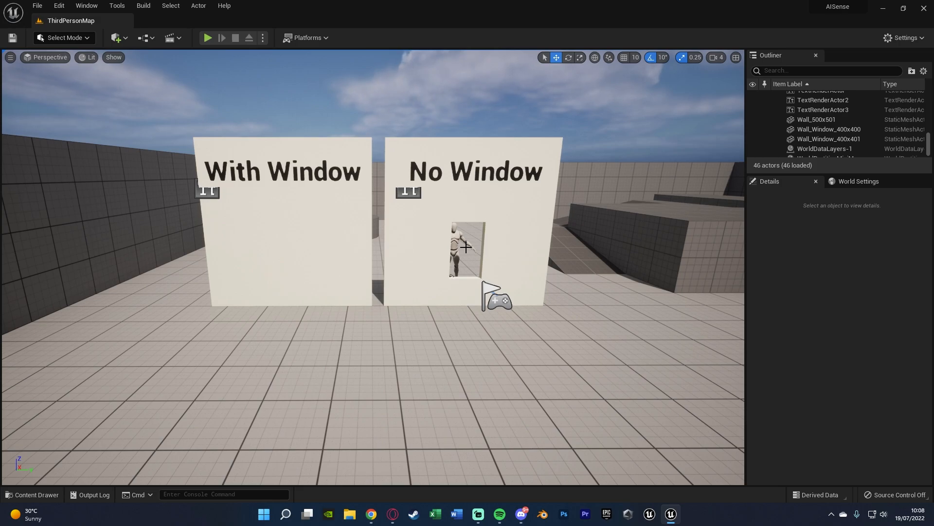
# Open the AI_BP blueprint from the Content folder and add a Pawn Sensing component, keeping its default name.
pyautogui.hotkey('ctrl', 'space')
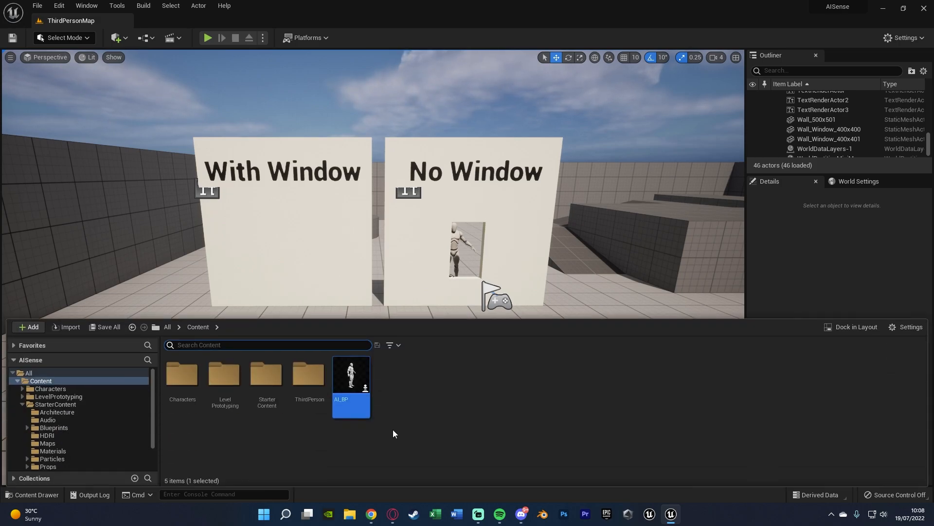
pyautogui.doubleClick(351, 381)
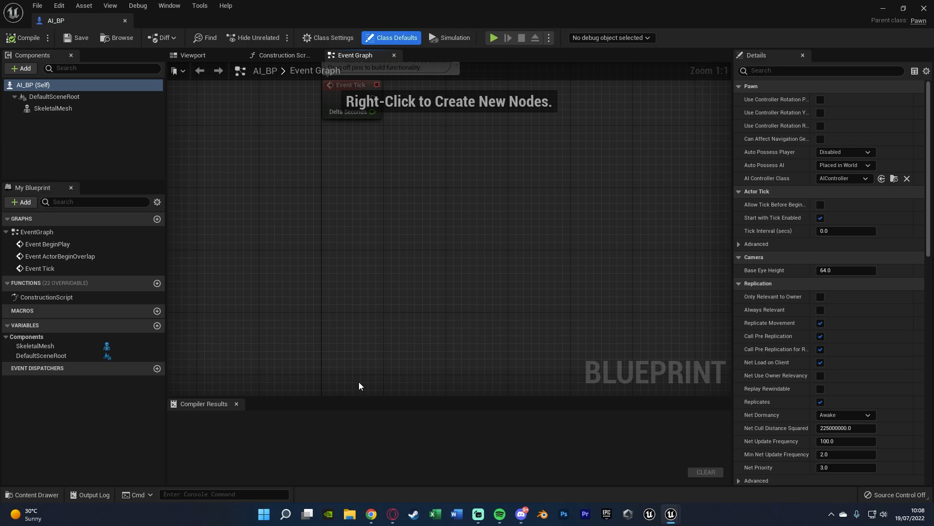
pyautogui.click(195, 56)
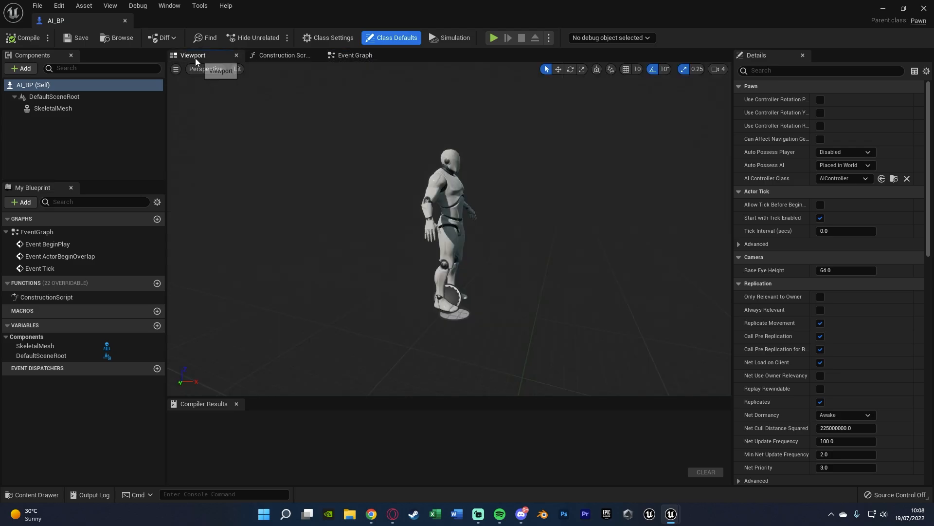
pyautogui.click(24, 68)
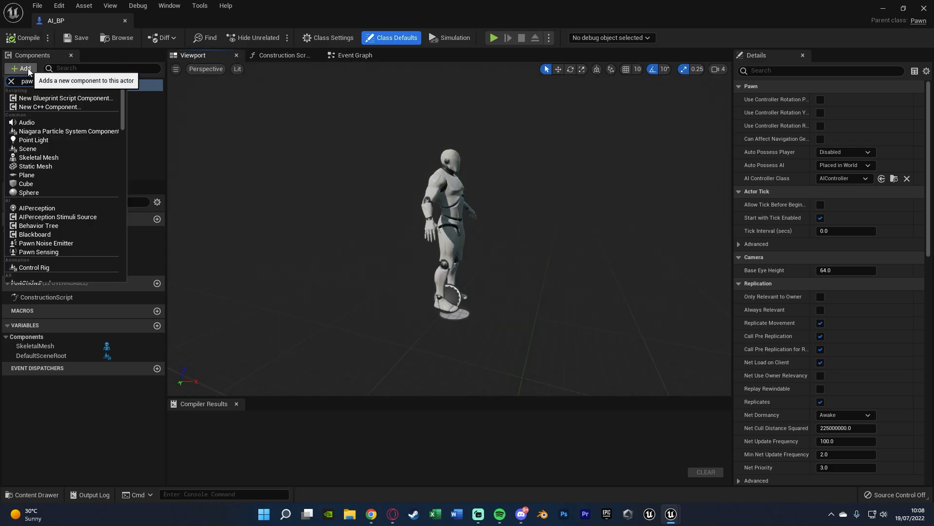
pyautogui.click(56, 109)
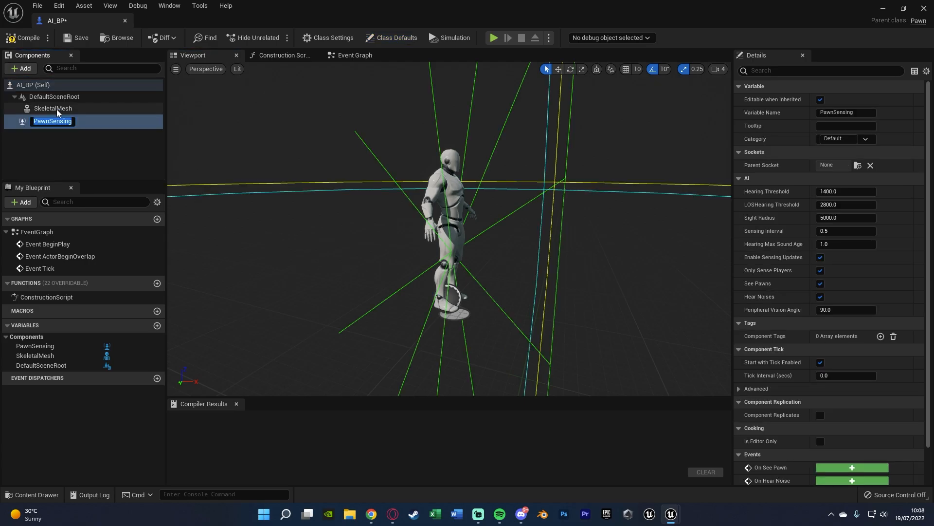
pyautogui.press('s')
pyautogui.moveTo(229, 160); pyautogui.dragTo(239, 161, button='right')
pyautogui.click(61, 122)
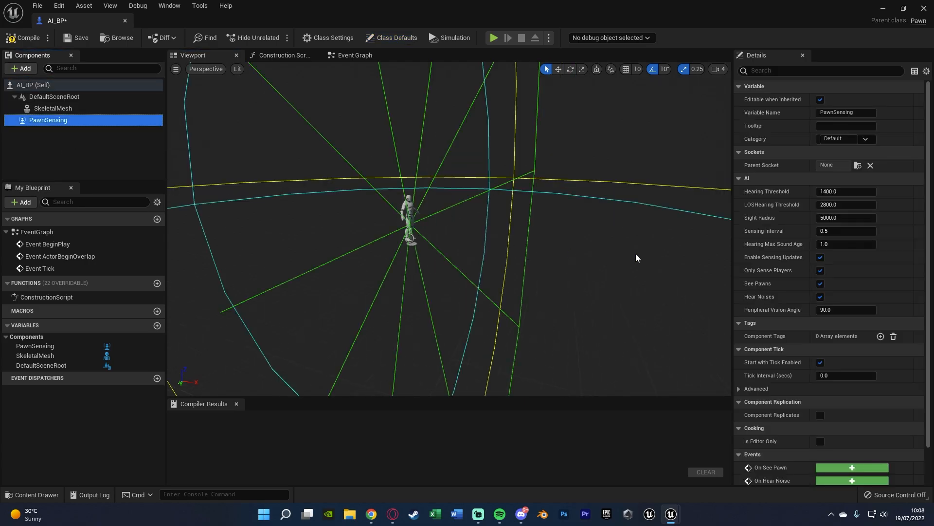
# Try a sight radius of about 3486 and a peripheral vision angle of about 84 on PawnSensing, and reset both to default.
pyautogui.press('w')
pyautogui.moveTo(637, 258); pyautogui.dragTo(639, 258, button='right')
pyautogui.press('s')
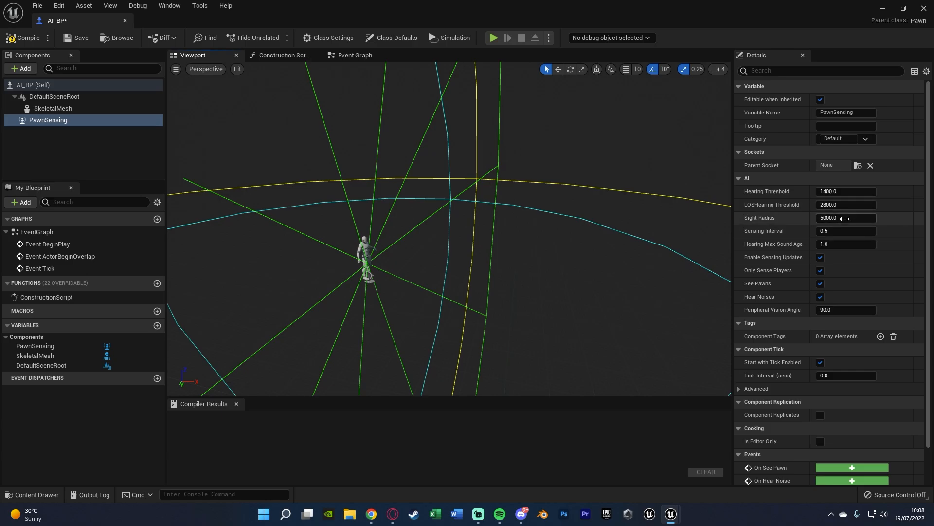
pyautogui.moveTo(845, 218); pyautogui.dragTo(828, 219)
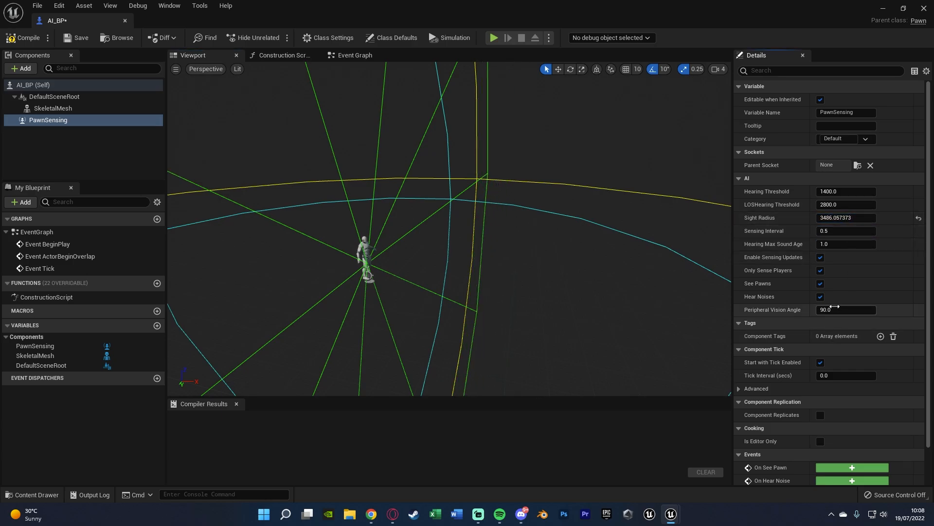
pyautogui.moveTo(835, 309); pyautogui.dragTo(828, 310)
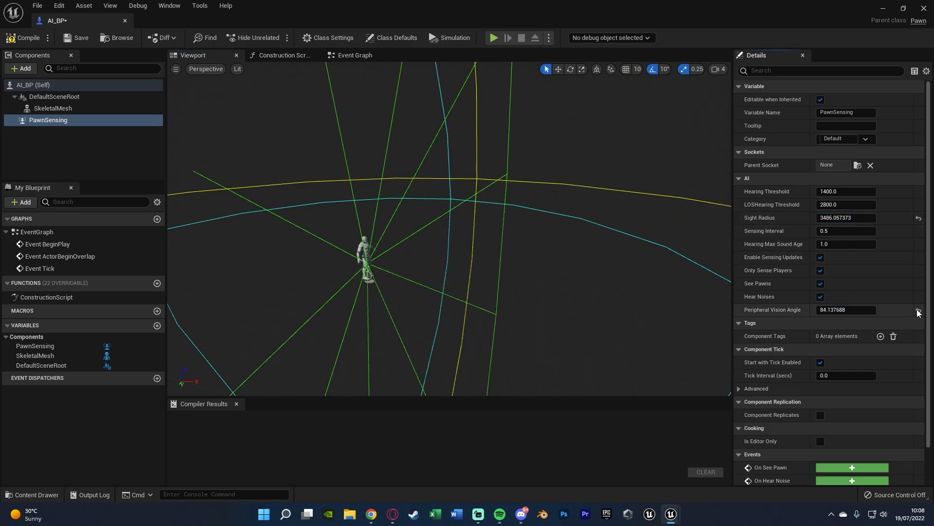
pyautogui.click(919, 218)
pyautogui.click(919, 311)
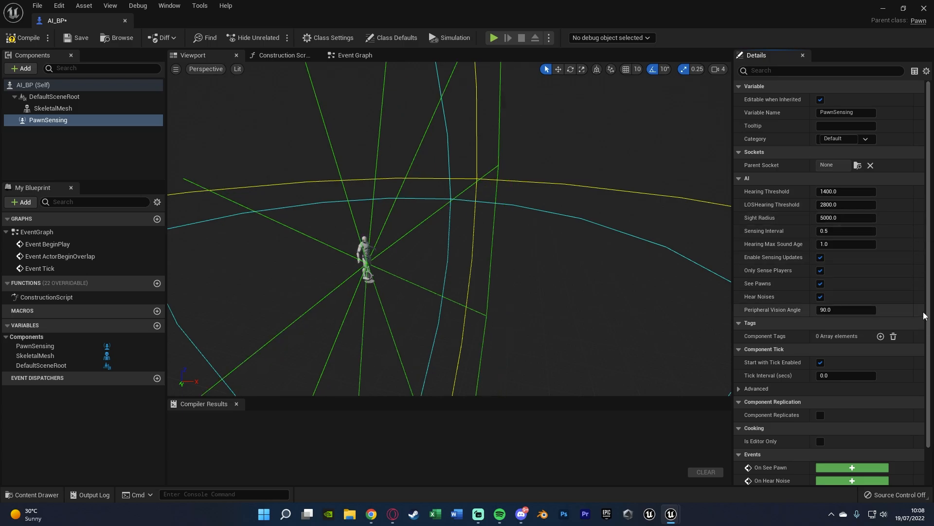
# Add the On See Pawn event for PawnSensing and connect it to a Print String node with the text "Seen".
pyautogui.scroll(-3, 764, 340)
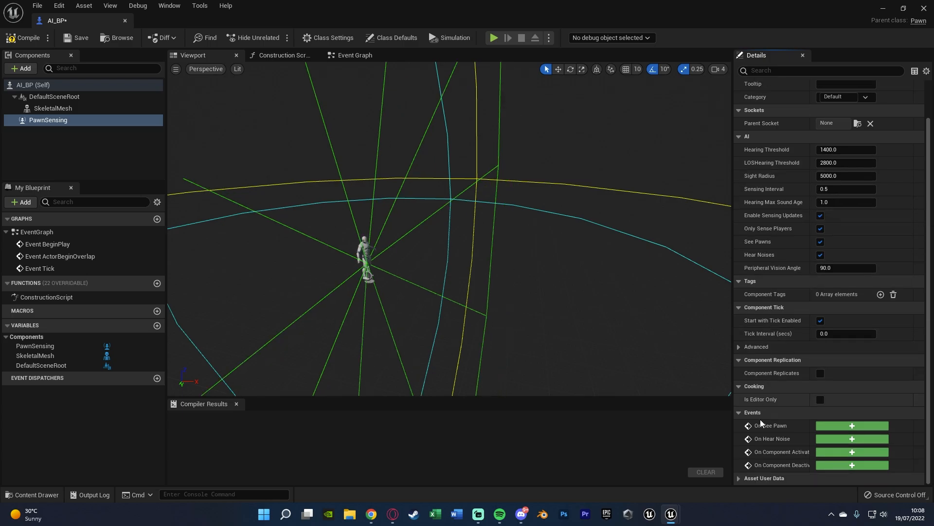
pyautogui.click(841, 425)
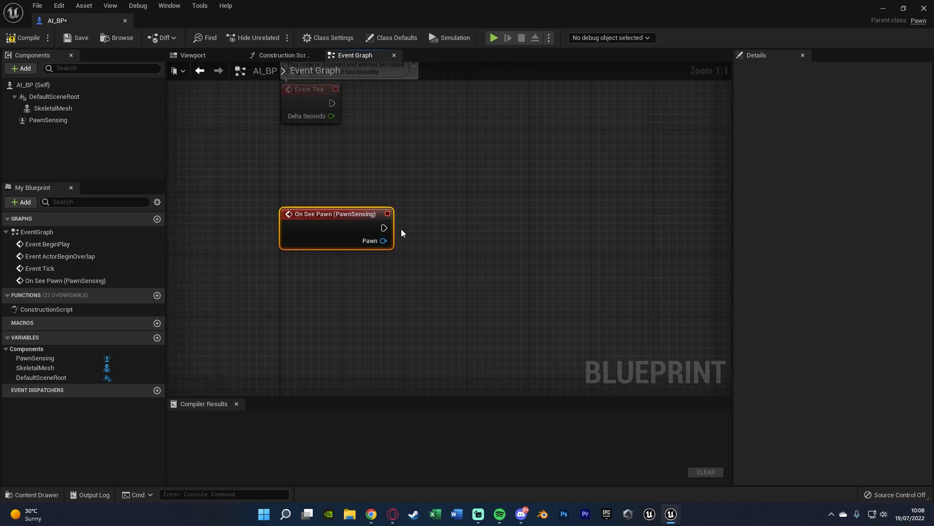
pyautogui.moveTo(383, 228); pyautogui.dragTo(450, 222)
pyautogui.write('print')
pyautogui.press('Return')
pyautogui.write('Se')
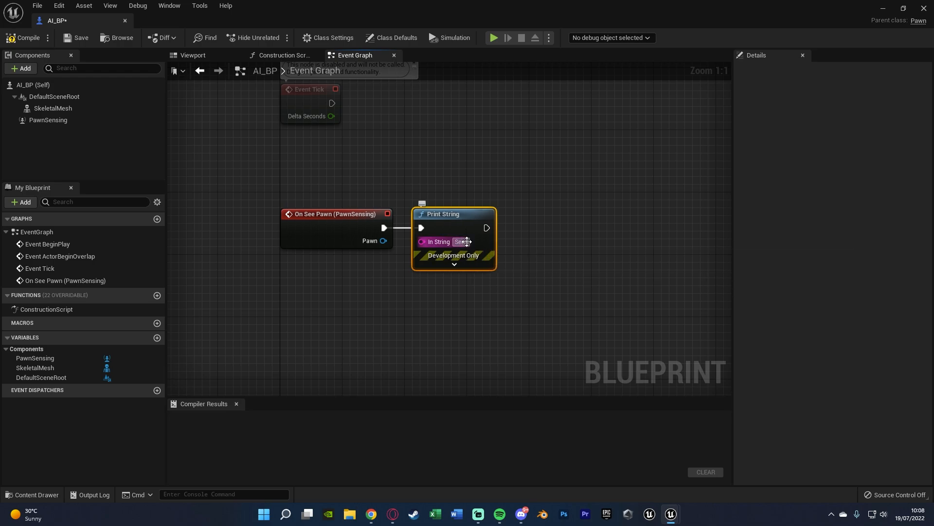
pyautogui.write('en')
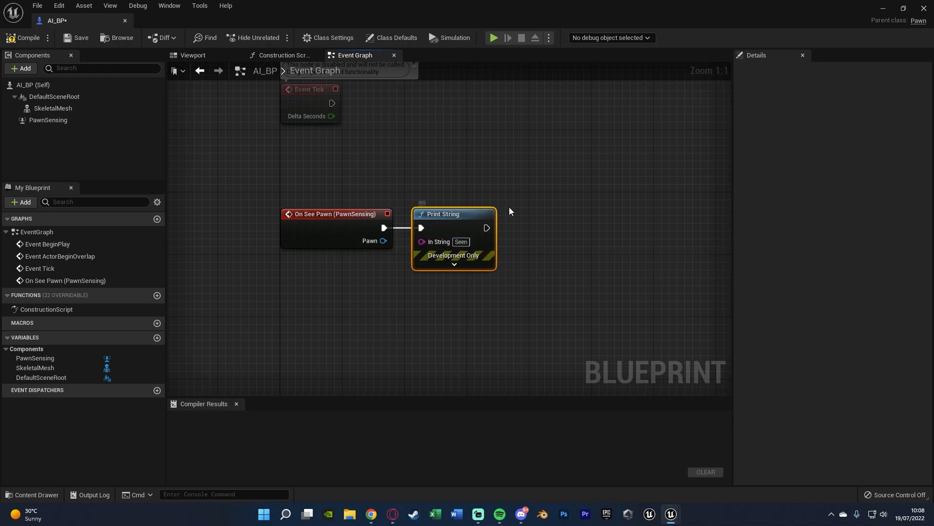
pyautogui.click(509, 206)
pyautogui.moveTo(509, 206); pyautogui.dragTo(408, 199, button='right')
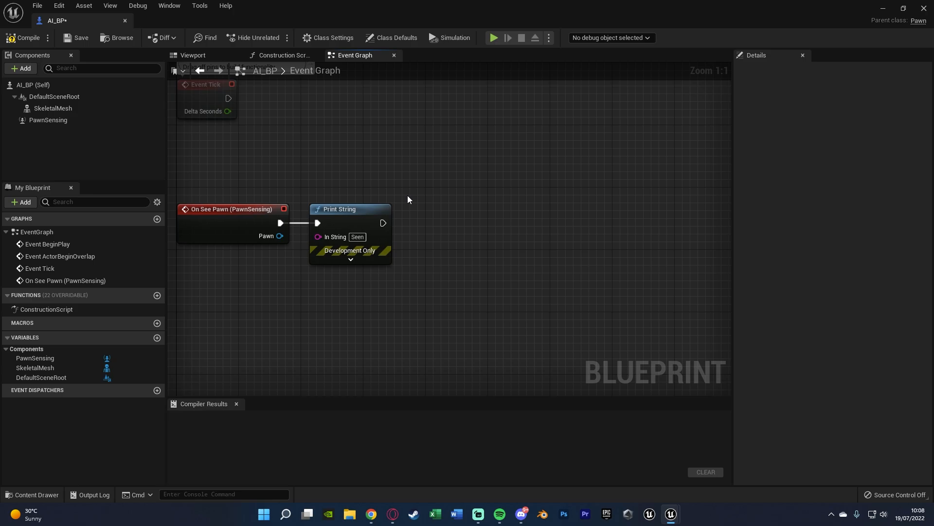
pyautogui.moveTo(408, 200); pyautogui.dragTo(475, 193, button='right')
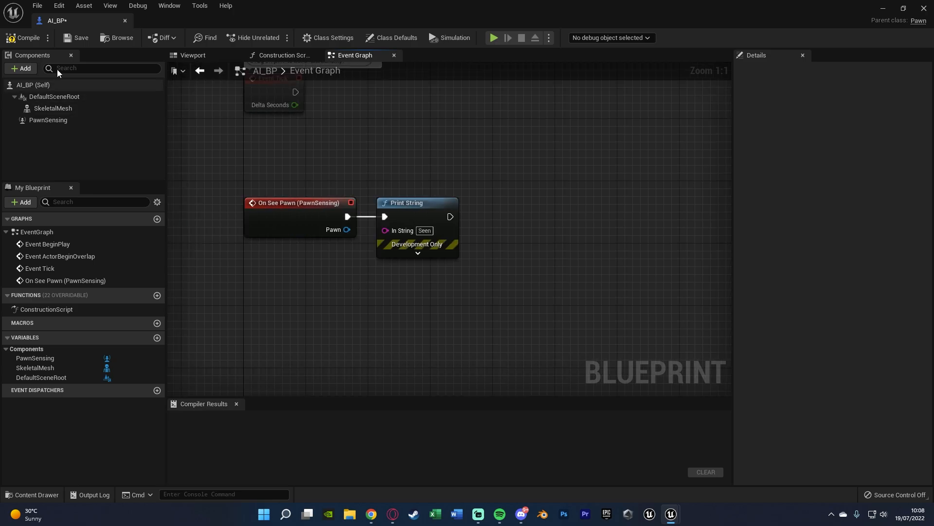
# Compile and save the AI_BP blueprint, and close its editor.
pyautogui.click(26, 38)
pyautogui.click(86, 34)
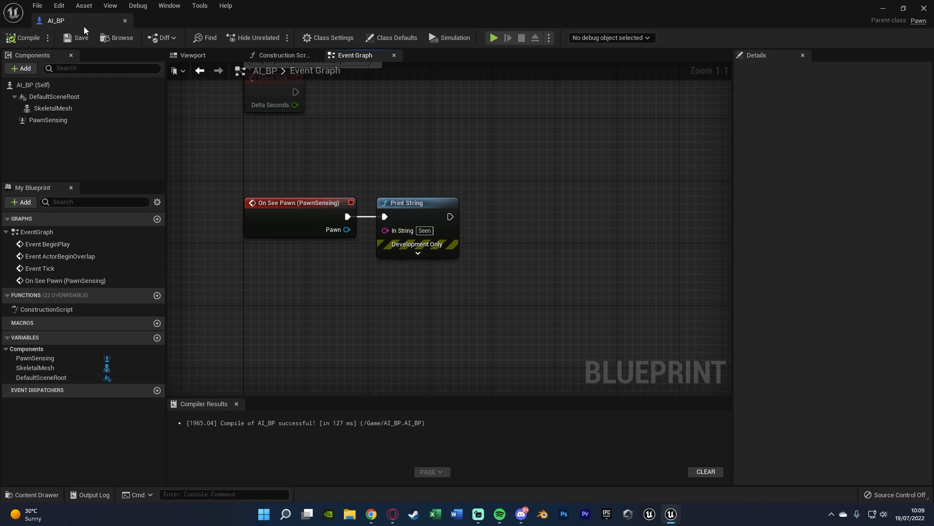
pyautogui.middleClick(86, 22)
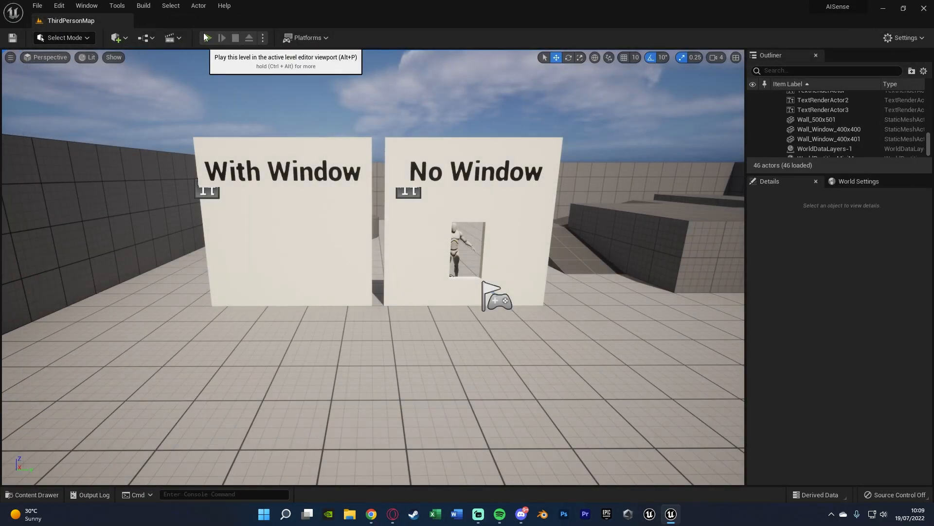
# Play the level and walk the character up to the No Window opening to test the On See Pawn event.
pyautogui.click(208, 38)
pyautogui.press('w')
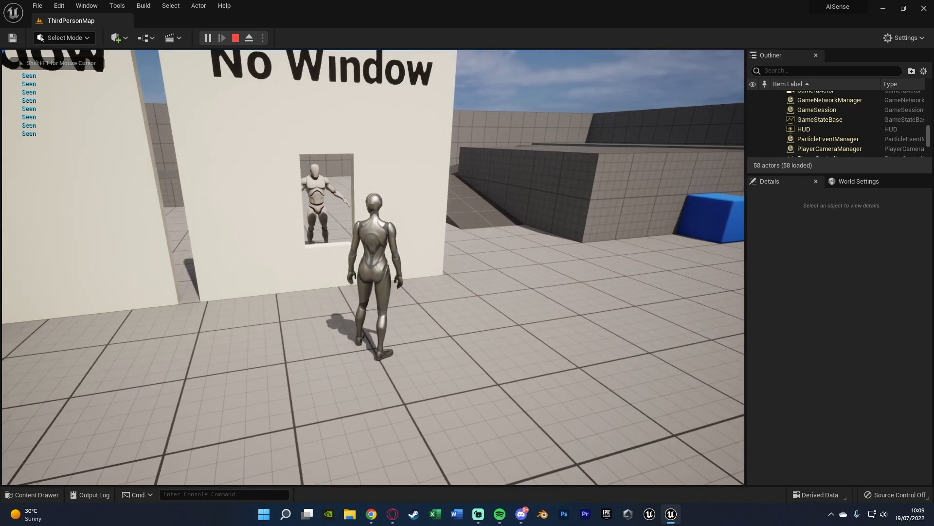
pyautogui.press('Escape')
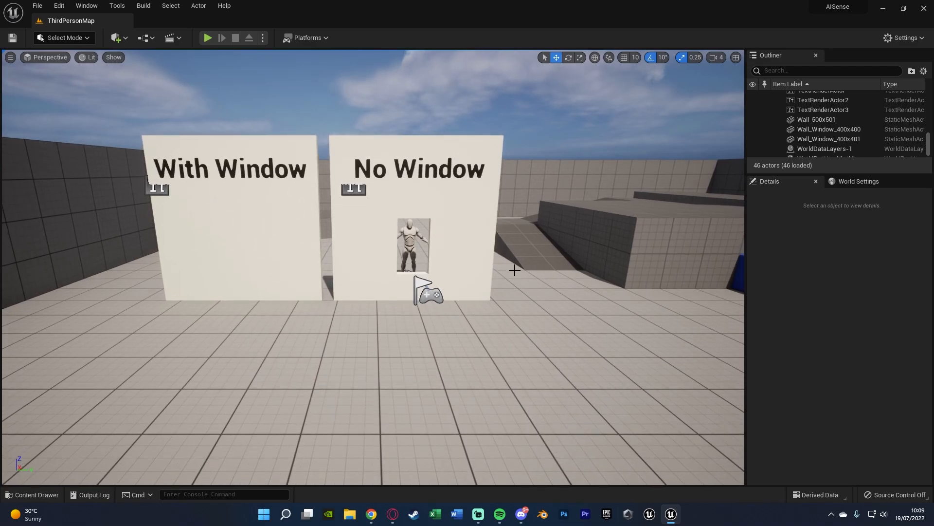
# Create a material named GlassMAT in the Content folder and open it for editing.
pyautogui.hotkey('ctrl', 'space')
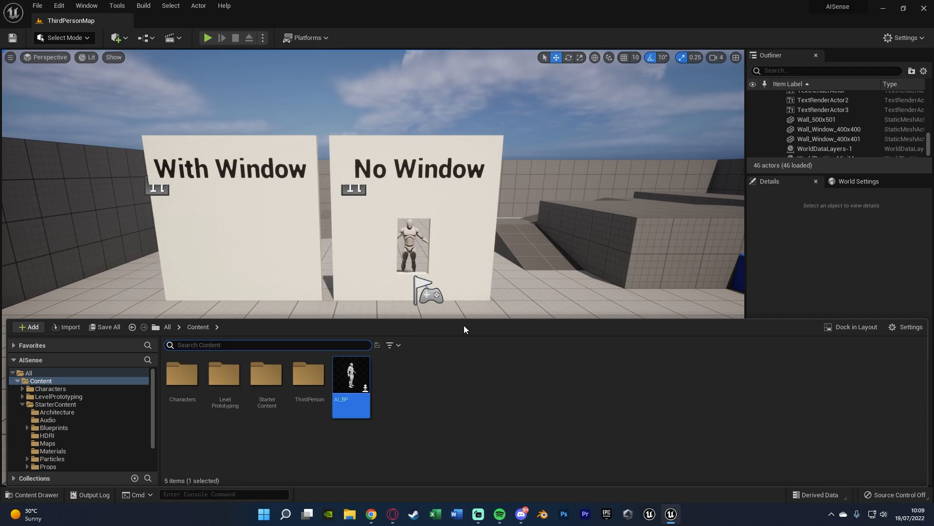
pyautogui.rightClick(416, 401)
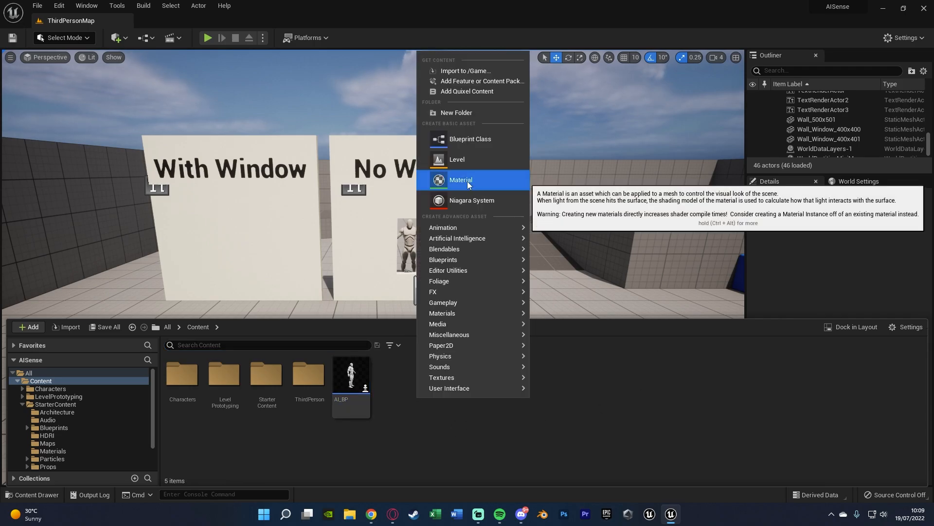
pyautogui.click(461, 179)
pyautogui.write('Gla')
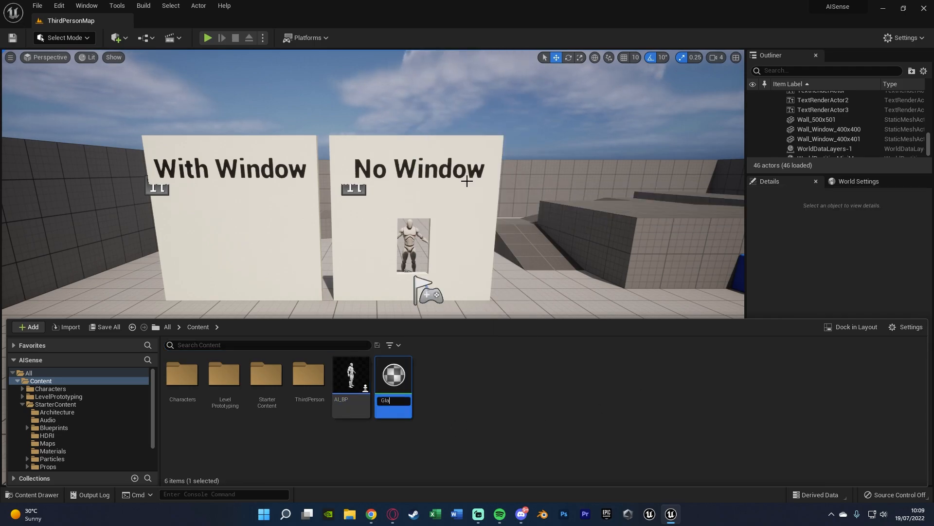
pyautogui.press('Return')
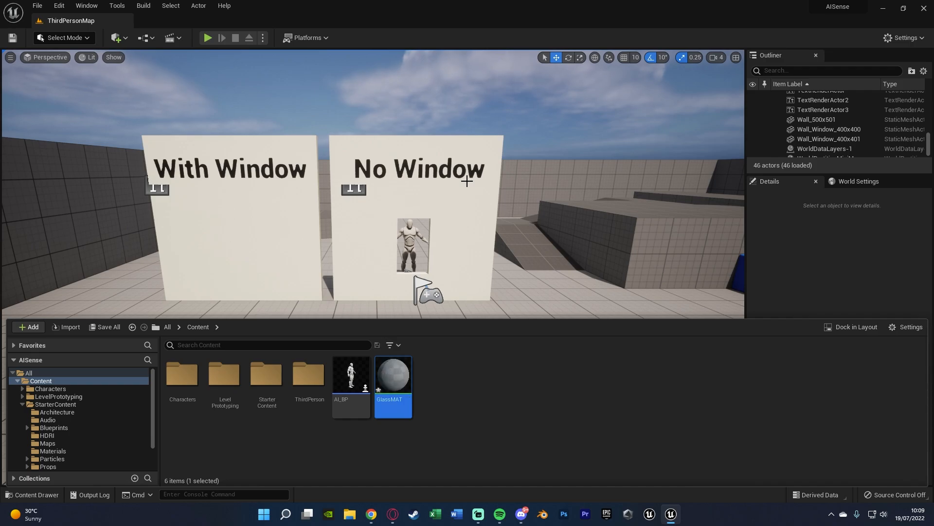
pyautogui.press('Return')
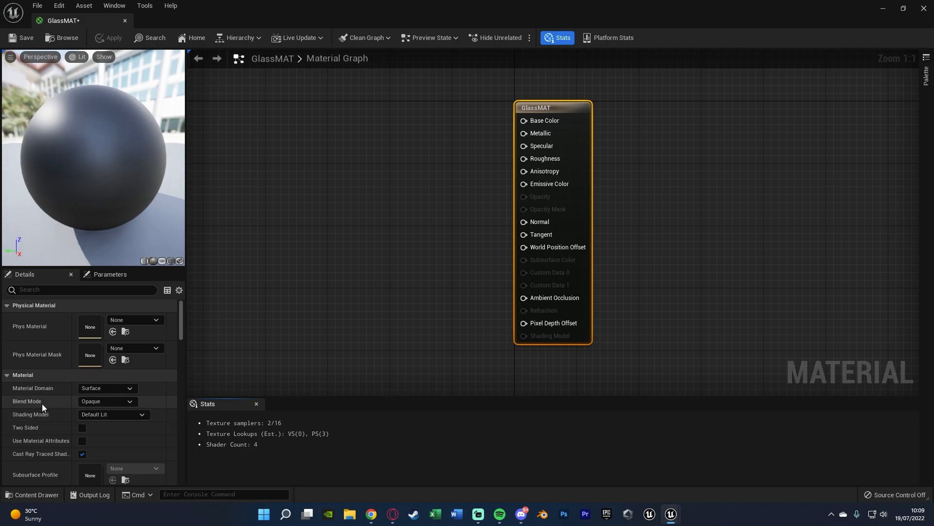
# Set GlassMAT's blend mode to Translucent and connect a new Constant3Vector node to Base Color.
pyautogui.click(116, 404)
pyautogui.click(110, 428)
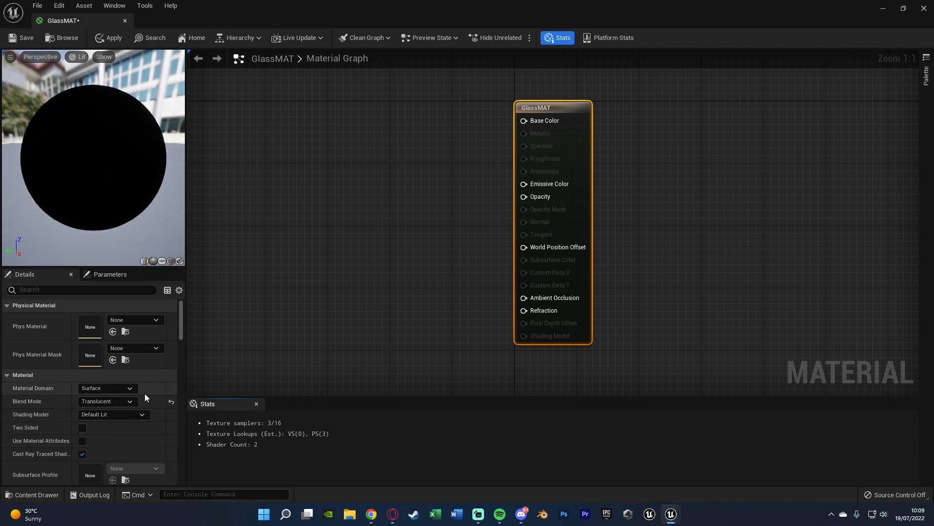
pyautogui.click(382, 115)
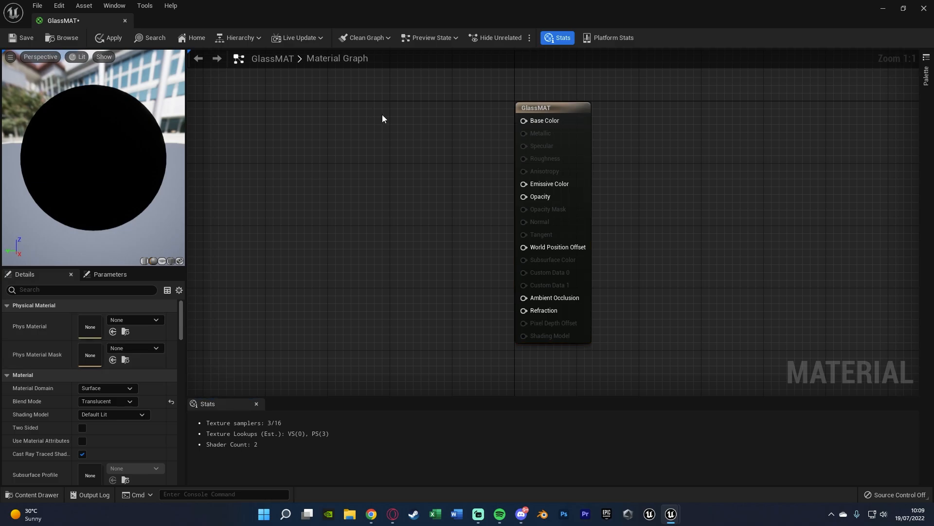
pyautogui.moveTo(442, 133); pyautogui.dragTo(523, 120)
pyautogui.moveTo(417, 164); pyautogui.dragTo(441, 152)
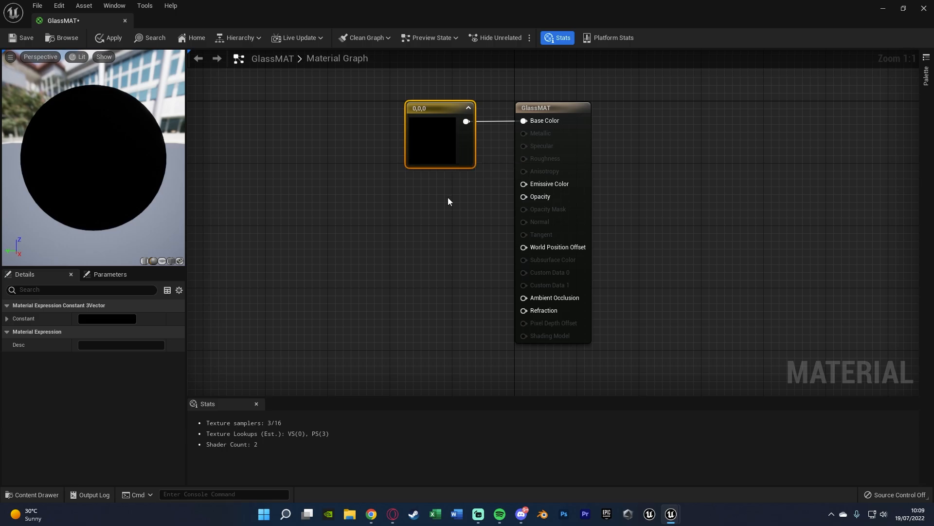
# Set the Base Color Constant3Vector to white (1,1,1).
pyautogui.click(104, 319)
pyautogui.moveTo(245, 372); pyautogui.dragTo(245, 278)
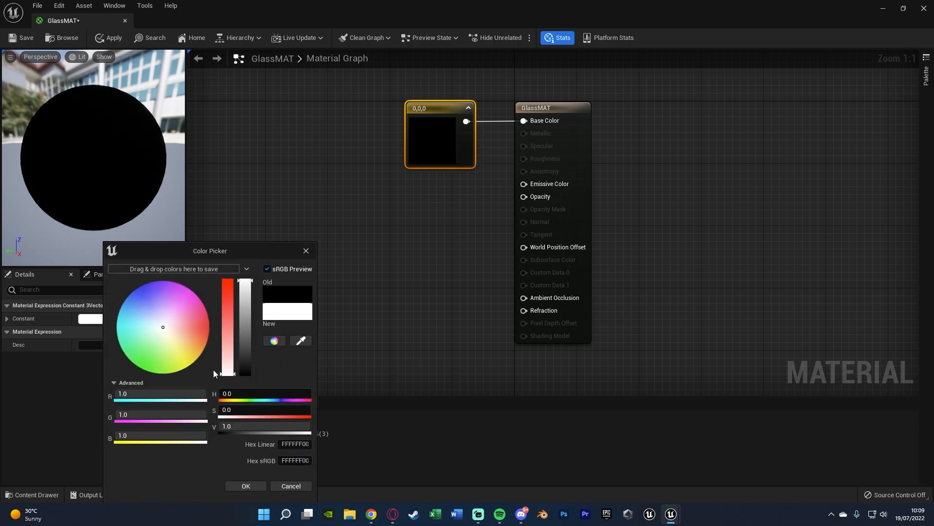
pyautogui.click(237, 485)
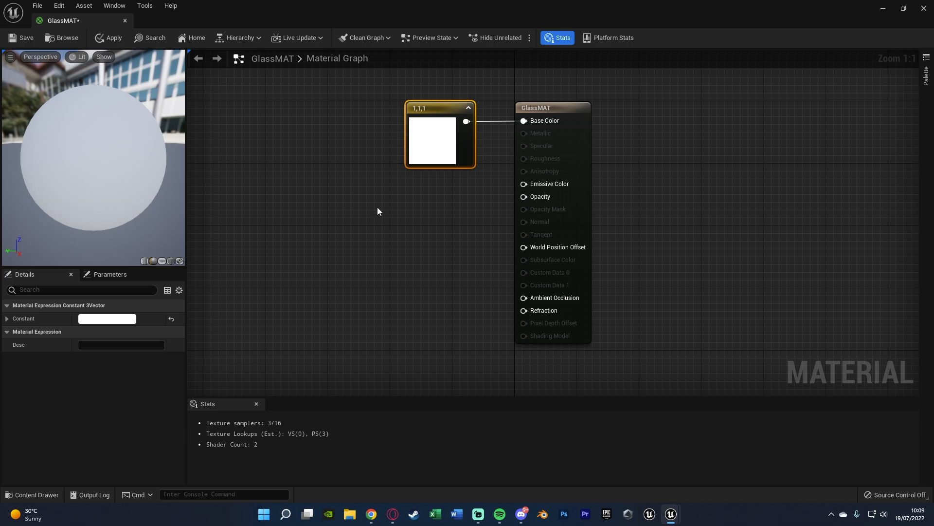
# Add a Constant node with the value 0.4 connected to Opacity, and apply the material changes.
pyautogui.click(416, 203)
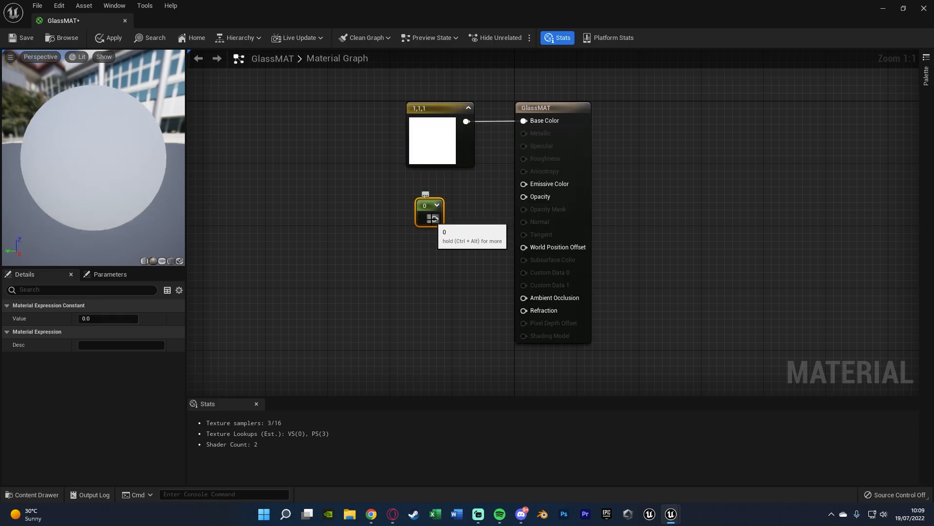
pyautogui.moveTo(435, 219); pyautogui.dragTo(524, 196)
pyautogui.moveTo(433, 212); pyautogui.dragTo(461, 193)
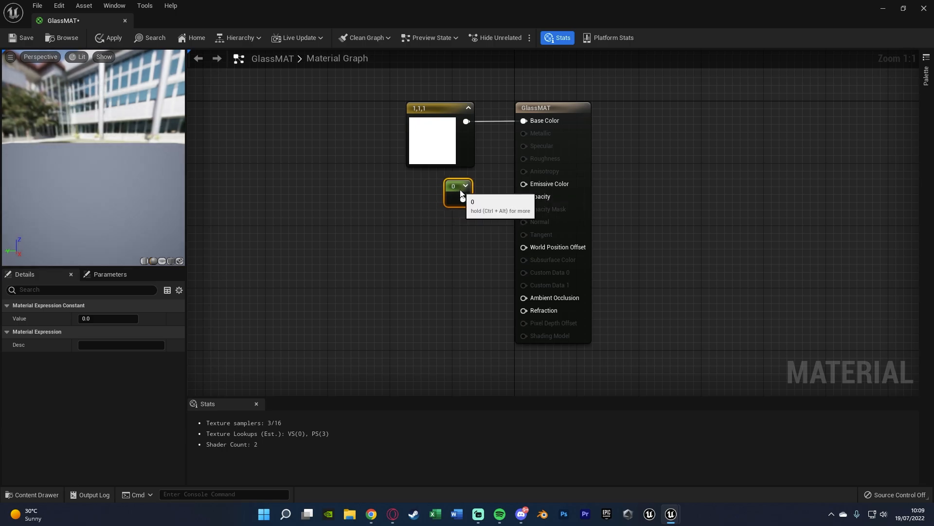
pyautogui.click(126, 319)
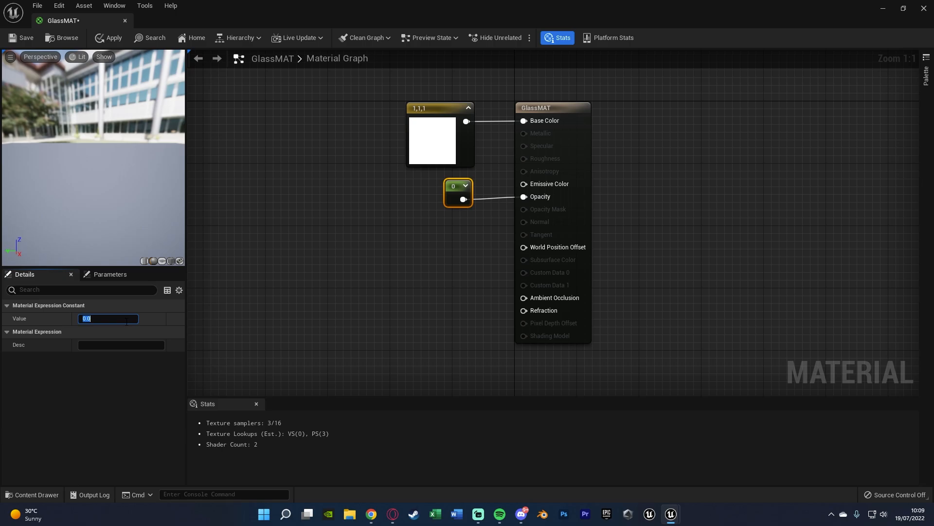
pyautogui.write('0.4')
pyautogui.press('Return')
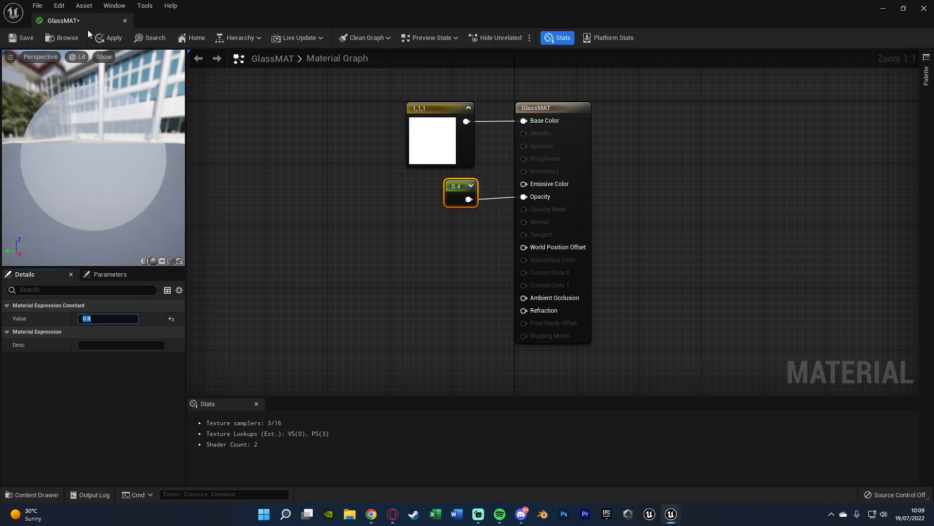
pyautogui.click(101, 37)
pyautogui.moveTo(138, 156); pyautogui.dragTo(101, 126)
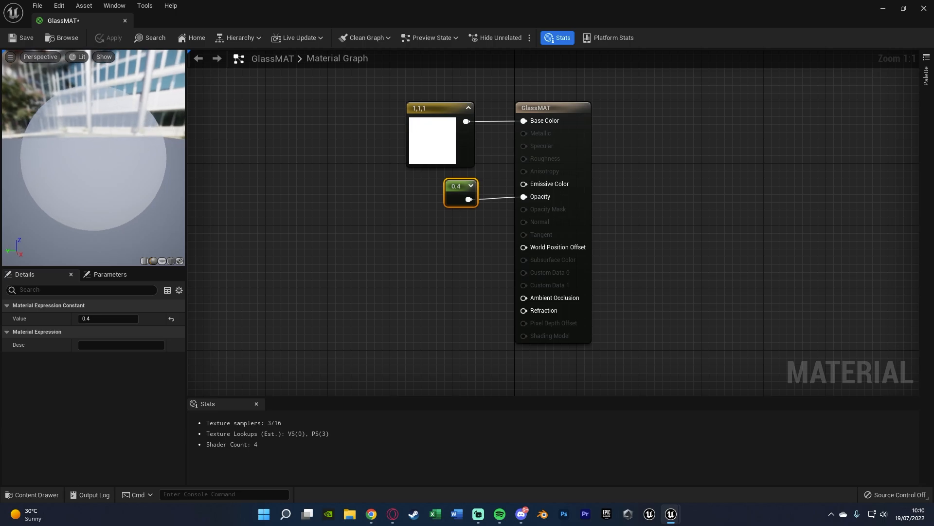
# Try a tinted glass by setting the Base Color Constant3Vector to red (1,0,0).
pyautogui.moveTo(414, 221); pyautogui.dragTo(409, 239, button='right')
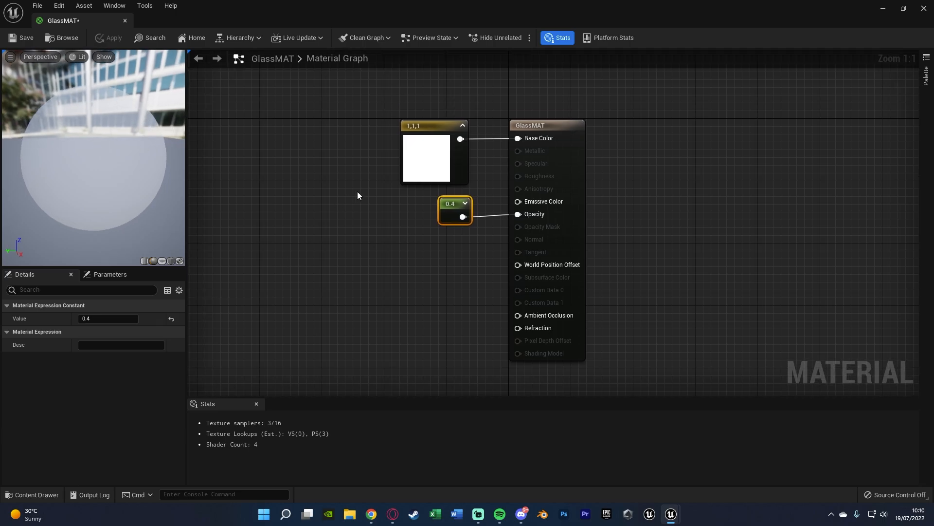
pyautogui.click(414, 153)
pyautogui.click(122, 319)
pyautogui.moveTo(228, 322); pyautogui.dragTo(227, 276)
pyautogui.click(247, 485)
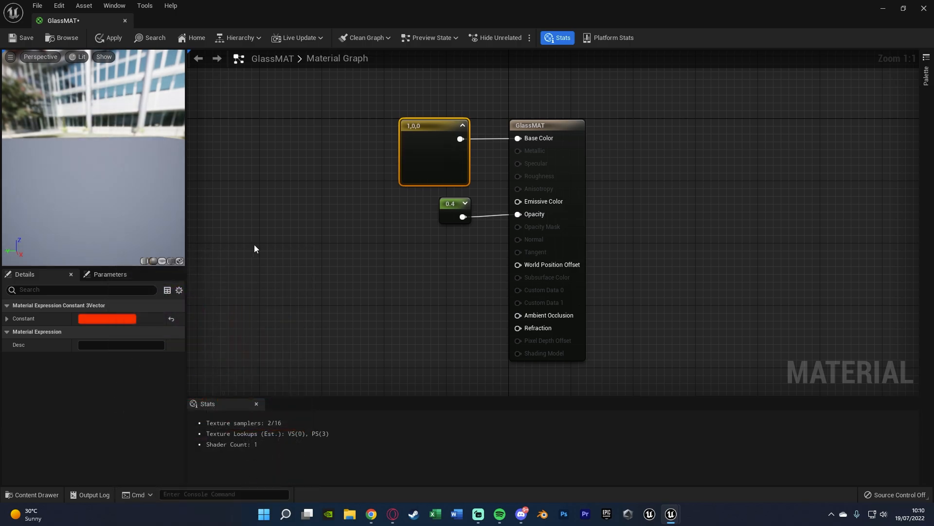
# Set the Opacity constant to 0.9 and check the more opaque glass on the preview sphere.
pyautogui.click(454, 204)
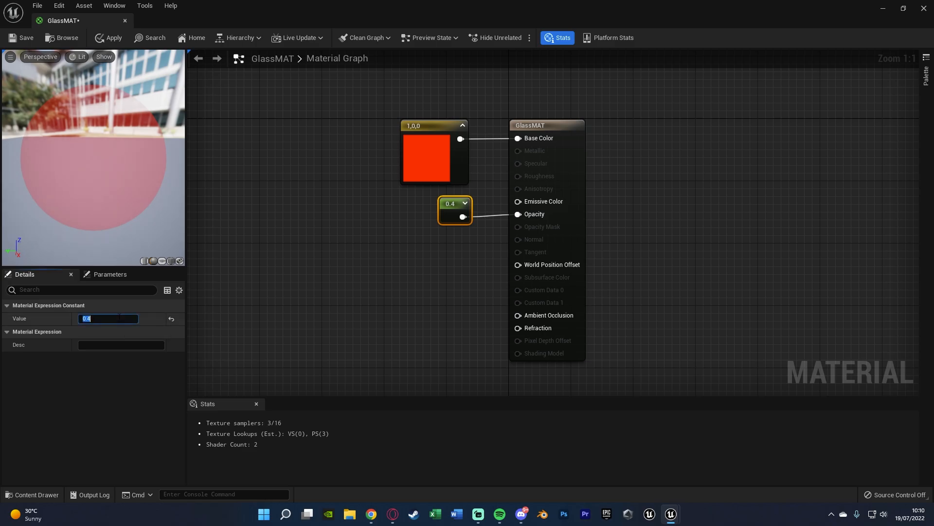
pyautogui.write('0.9')
pyautogui.press('Return')
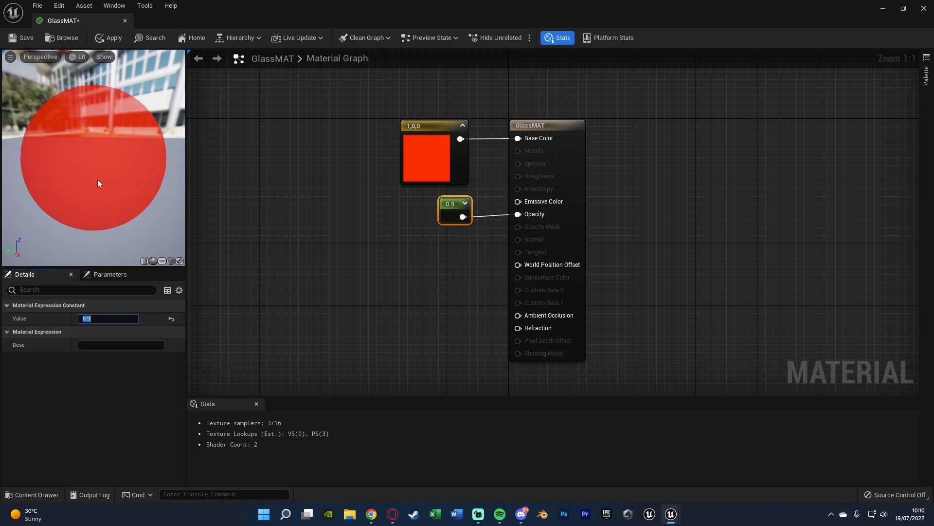
pyautogui.moveTo(98, 180); pyautogui.dragTo(117, 189)
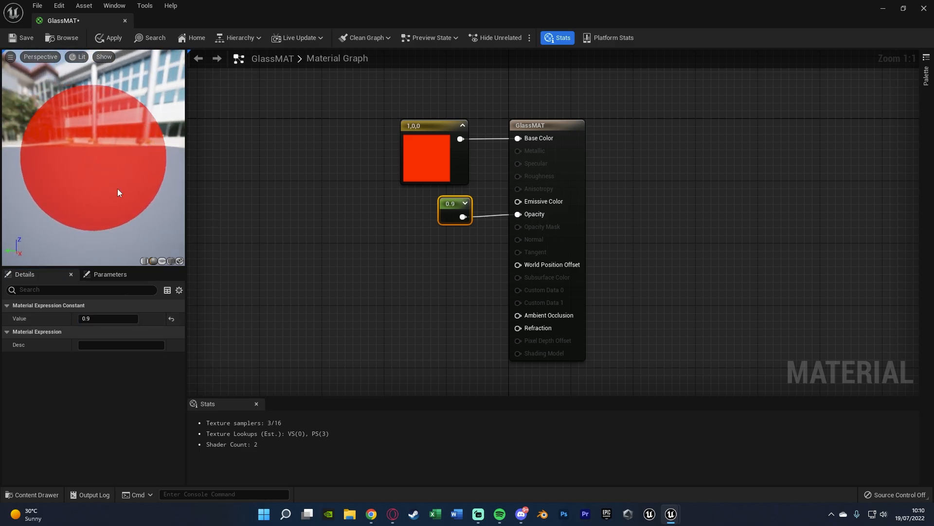
# Restore the Opacity constant to 0.4 and the Base Color constant to white.
pyautogui.click(115, 319)
pyautogui.write('0.4')
pyautogui.press('Return')
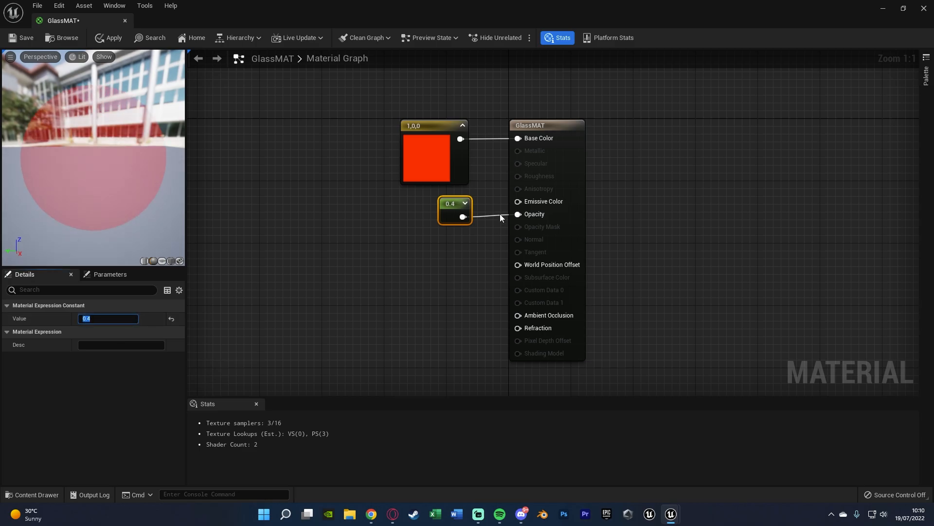
pyautogui.click(450, 168)
pyautogui.click(124, 319)
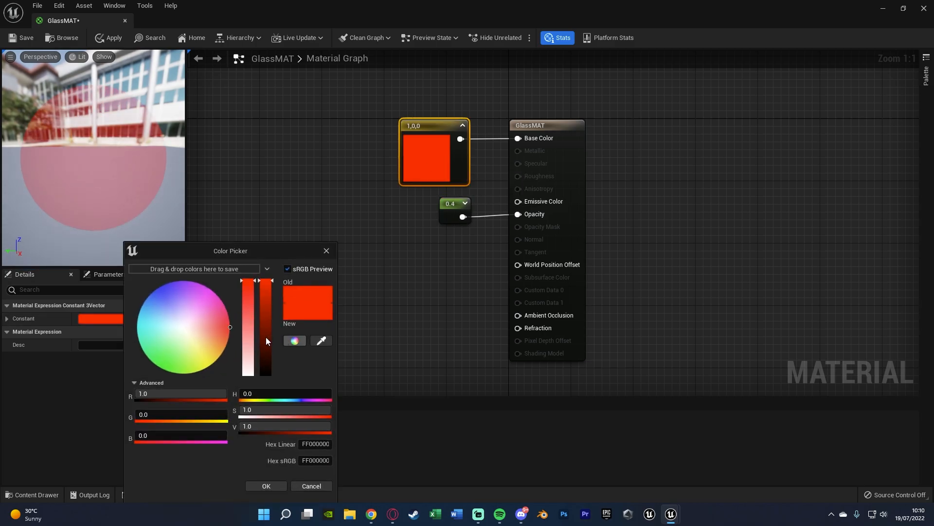
pyautogui.moveTo(249, 347); pyautogui.dragTo(250, 385)
pyautogui.click(264, 484)
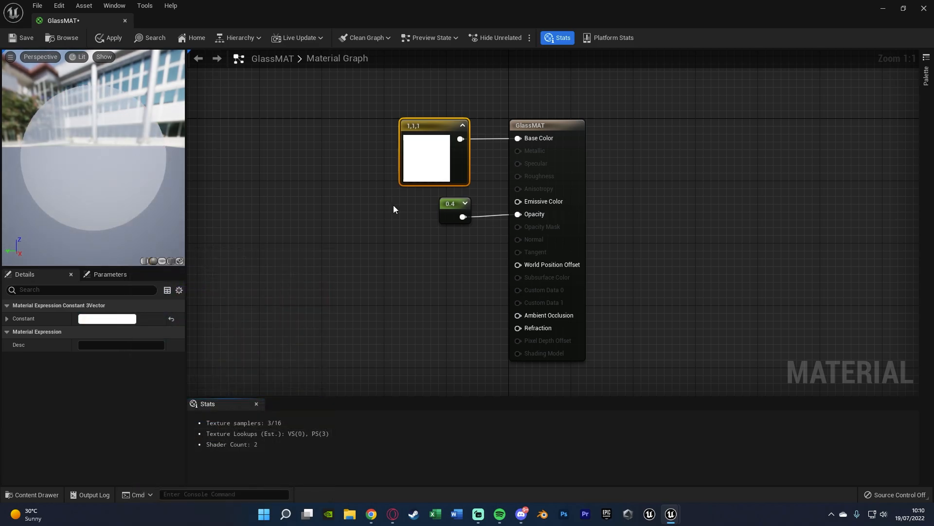
# Apply and save the GlassMAT material, and close its editor.
pyautogui.click(108, 38)
pyautogui.hotkey('ctrl', 's')
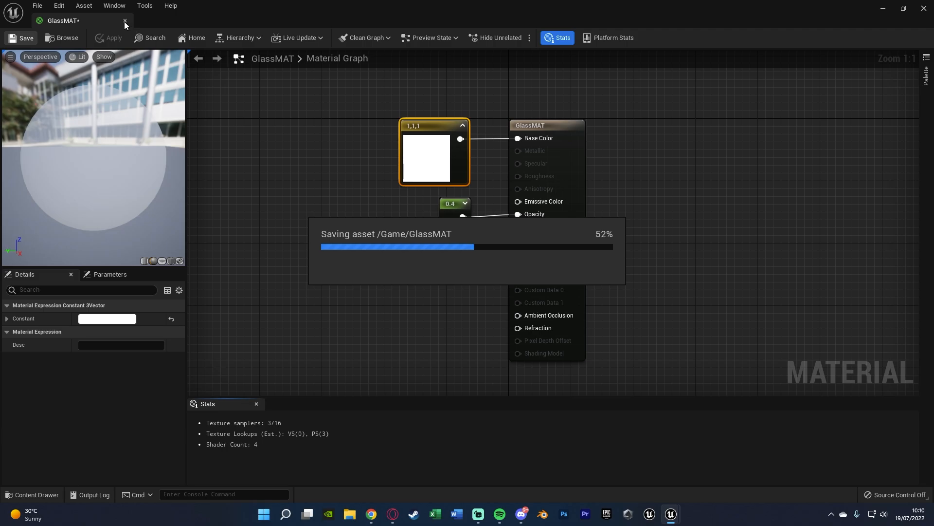
pyautogui.click(124, 21)
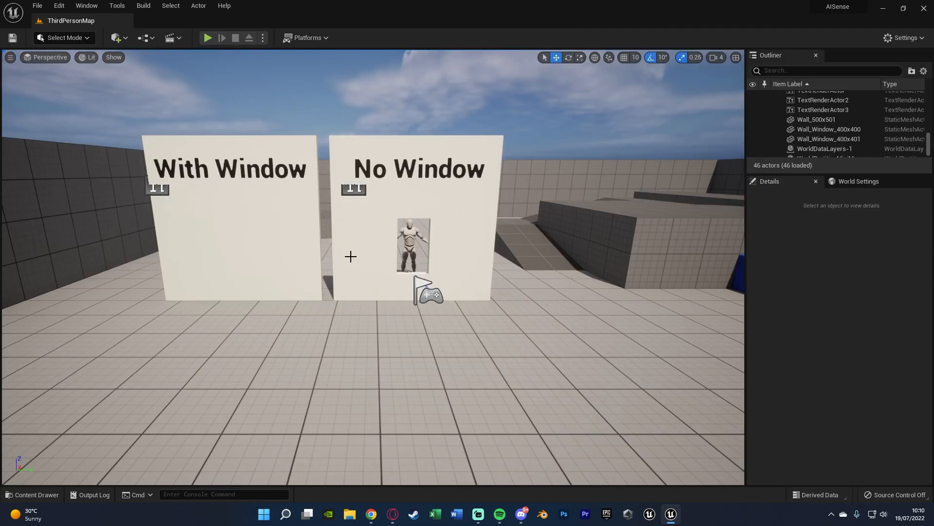
# Select the panel filling the With Window opening and assign the GlassMAT material to it.
pyautogui.press('a')
pyautogui.press('w')
pyautogui.moveTo(352, 255); pyautogui.dragTo(352, 255, button='right')
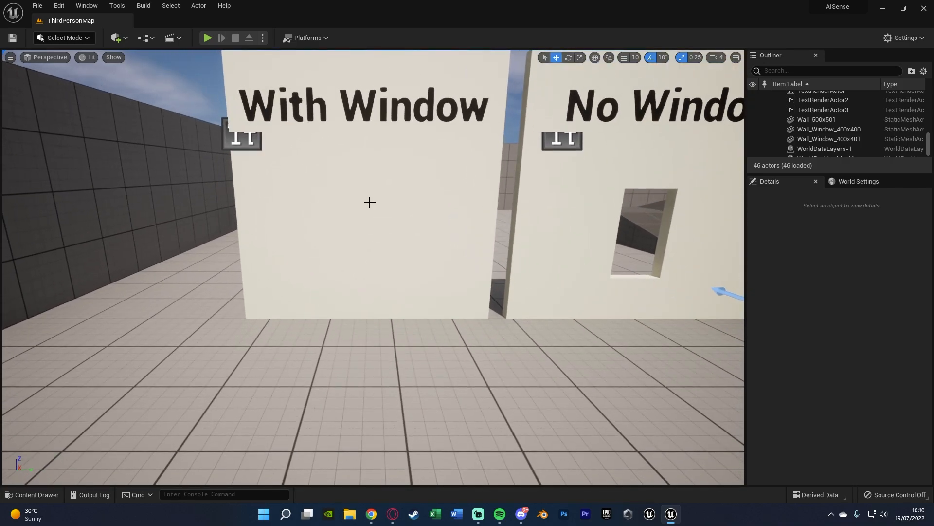
pyautogui.click(355, 221)
pyautogui.scroll(3, 414, 216)
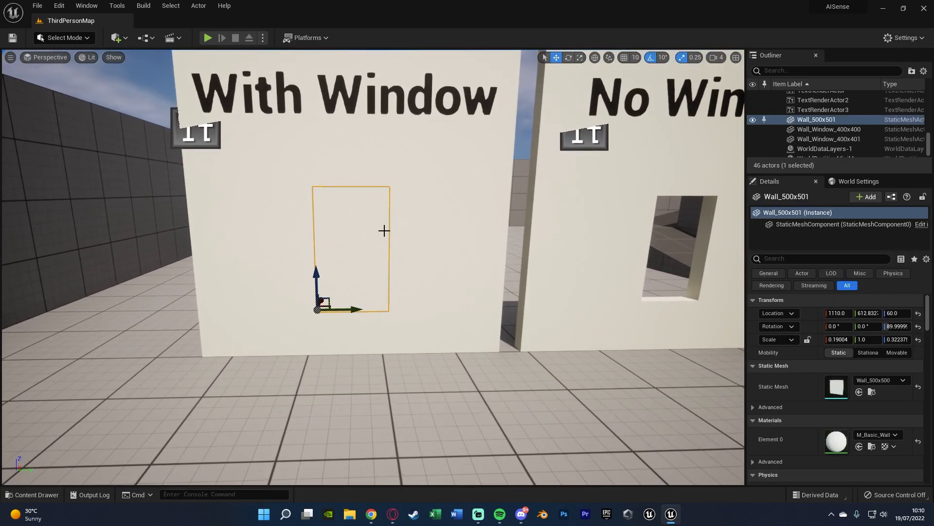
pyautogui.click(859, 447)
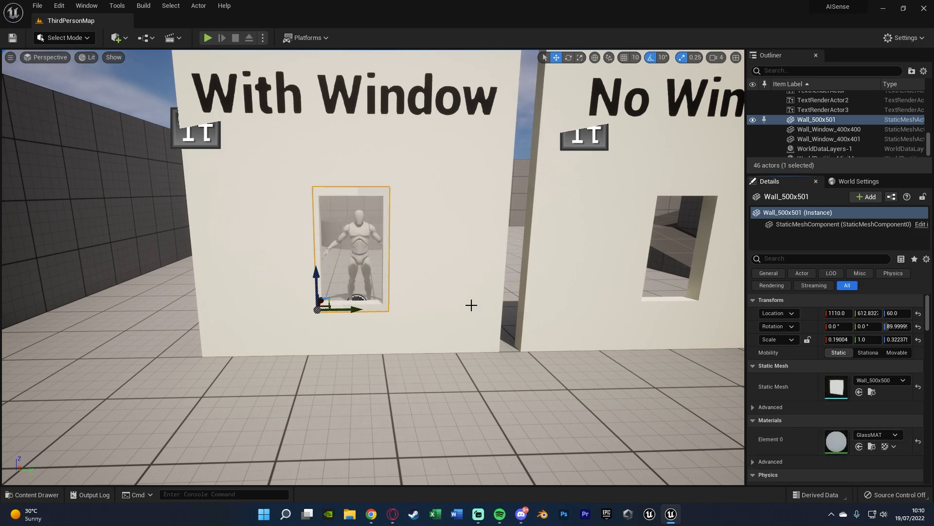
# Scale the glass panel to a thin sheet with a Y scale of about -0.005, turning scale snapping off for the resize and back on.
pyautogui.press('Escape')
pyautogui.moveTo(472, 304); pyautogui.dragTo(465, 304, button='right')
pyautogui.press('w')
pyautogui.press('s')
pyautogui.moveTo(381, 312); pyautogui.dragTo(525, 307, button='right')
pyautogui.click(382, 302)
pyautogui.press('a')
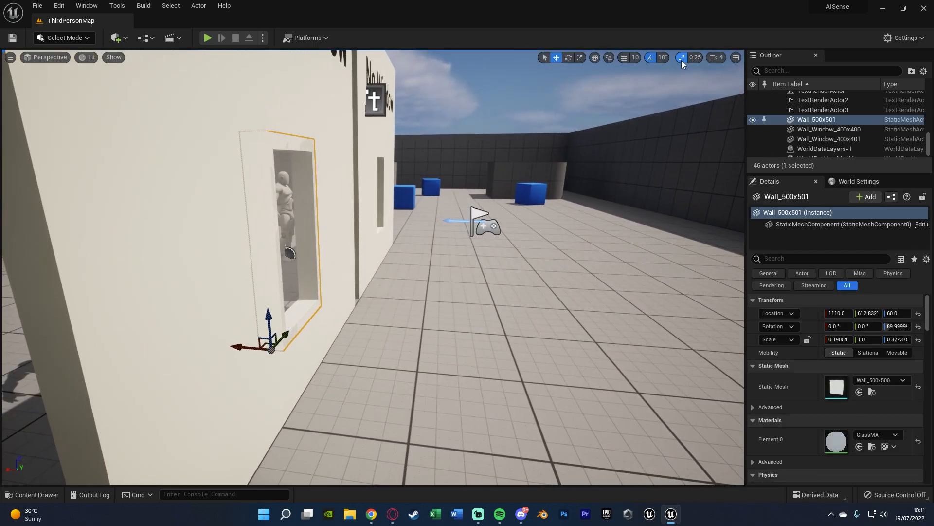
pyautogui.click(682, 59)
pyautogui.press('w')
pyautogui.moveTo(321, 292); pyautogui.dragTo(319, 340, button='right')
pyautogui.press('r')
pyautogui.moveTo(227, 363); pyautogui.dragTo(226, 359)
pyautogui.press('s')
pyautogui.moveTo(226, 360); pyautogui.dragTo(49, 333, button='right')
pyautogui.press('w')
pyautogui.press('s')
pyautogui.moveTo(409, 456); pyautogui.dragTo(411, 456)
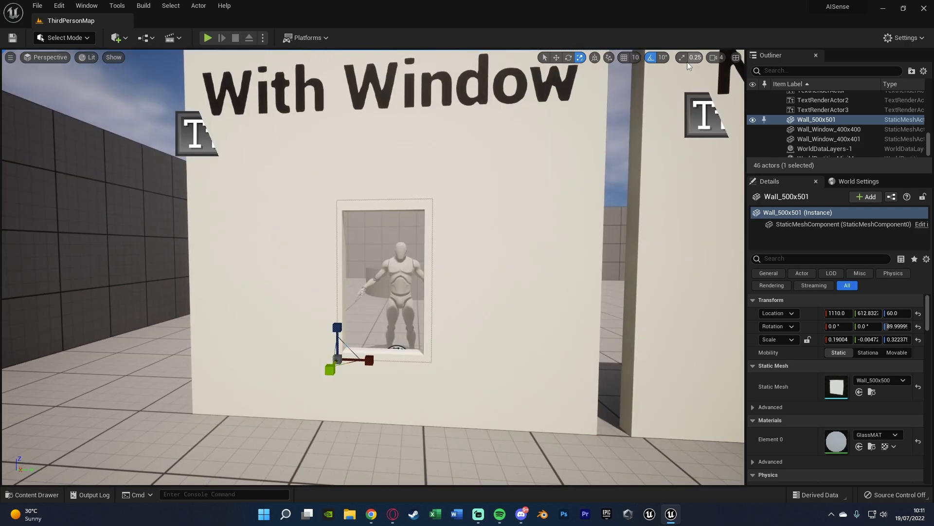
pyautogui.click(684, 58)
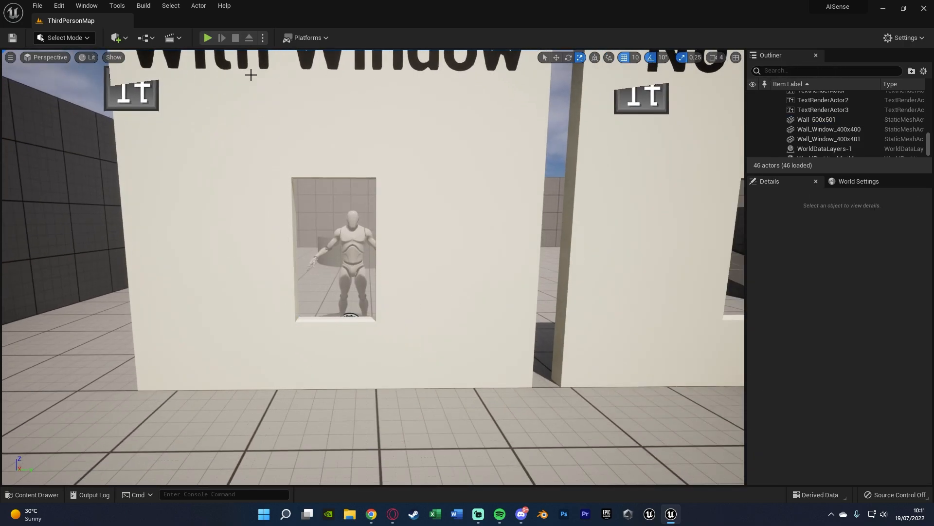
# Play the level and walk the character in front of the With Window glass to test the AI's sight, and stop playing.
pyautogui.click(207, 37)
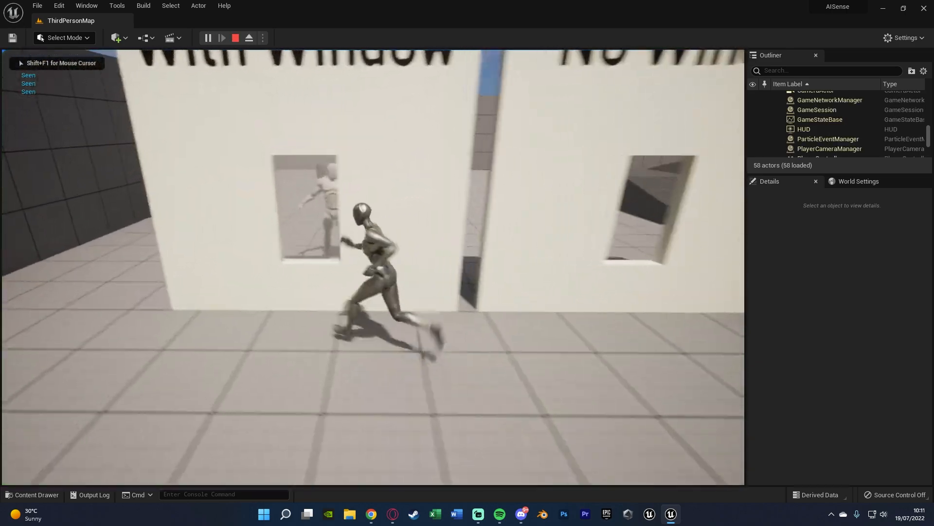
pyautogui.press('s')
pyautogui.press('d')
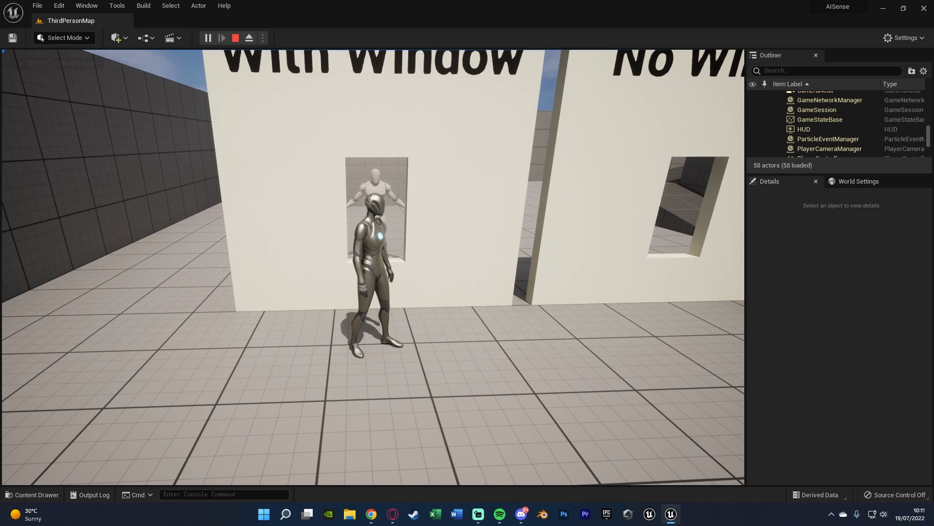
pyautogui.press('Escape')
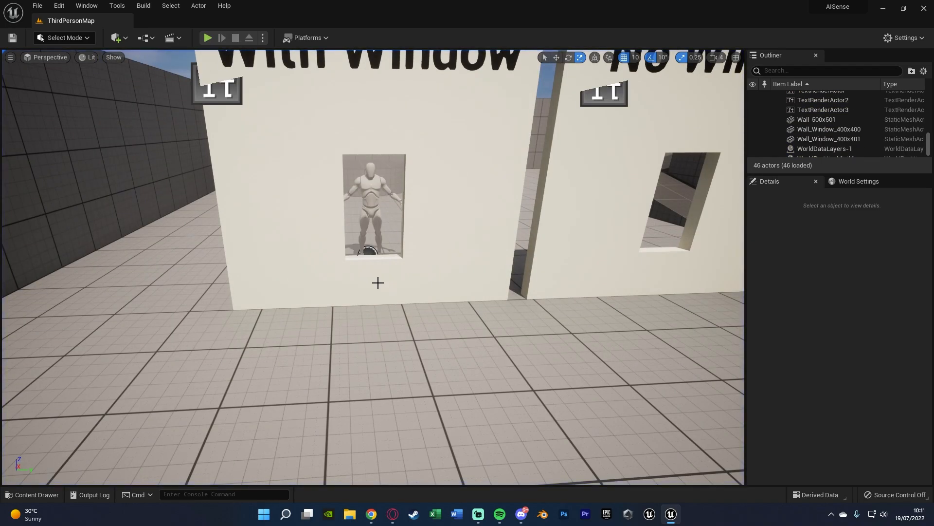
# Set the glass panel's collision preset to Custom and its Visibility trace response to Ignore.
pyautogui.click(384, 230)
pyautogui.press('w')
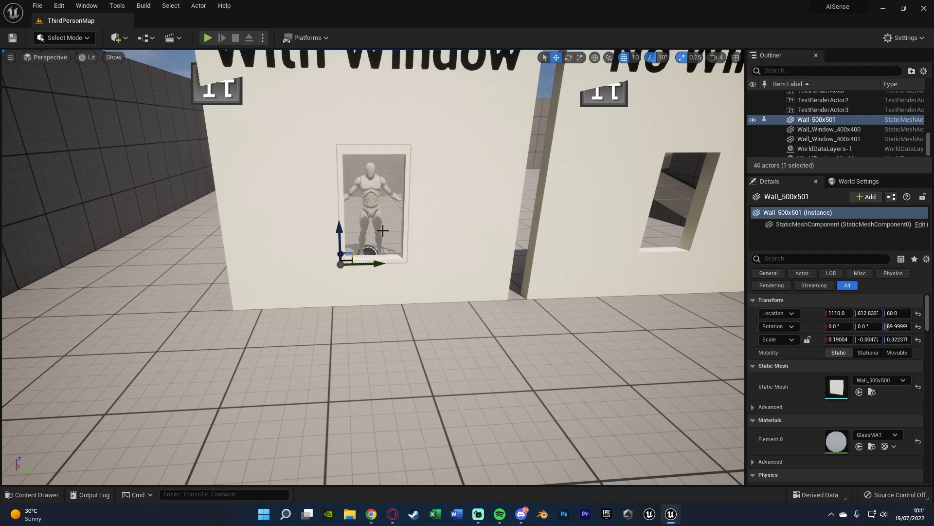
pyautogui.click(838, 255)
pyautogui.write('coll')
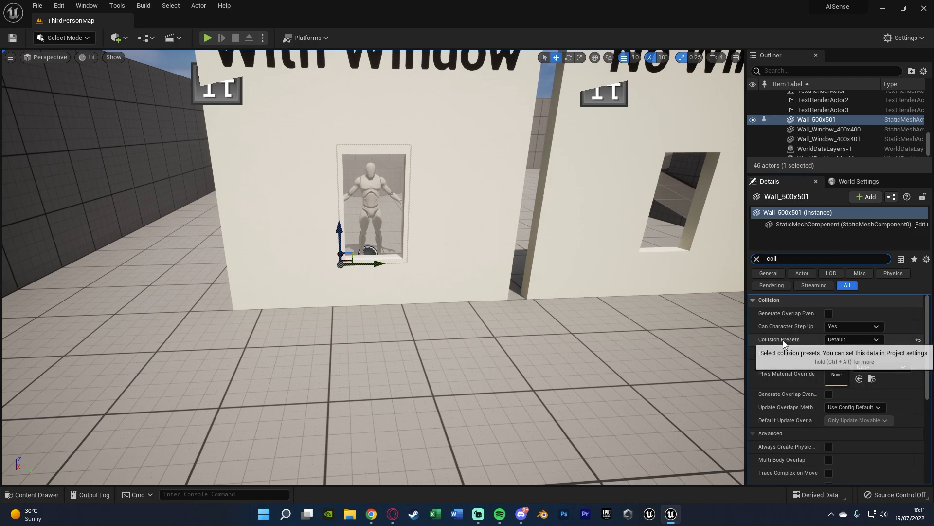
pyautogui.click(852, 339)
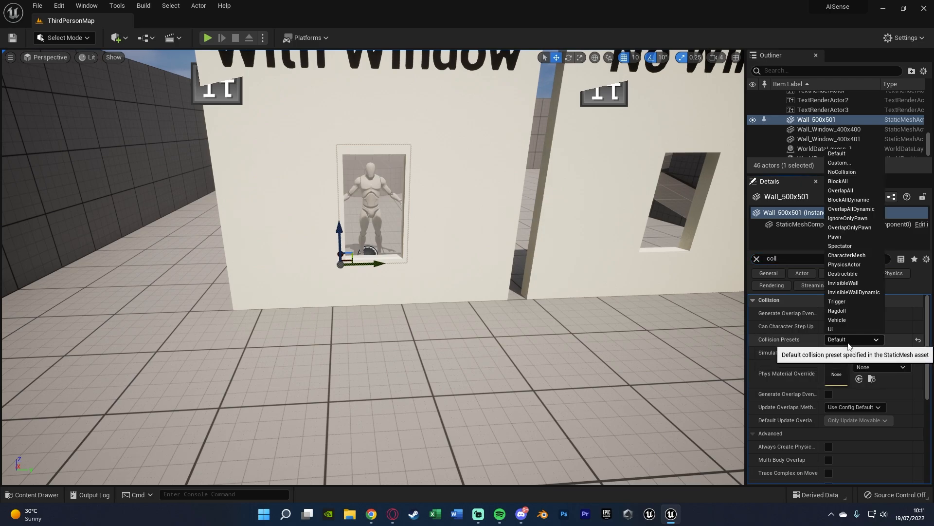
pyautogui.click(848, 163)
pyautogui.scroll(-1, 787, 407)
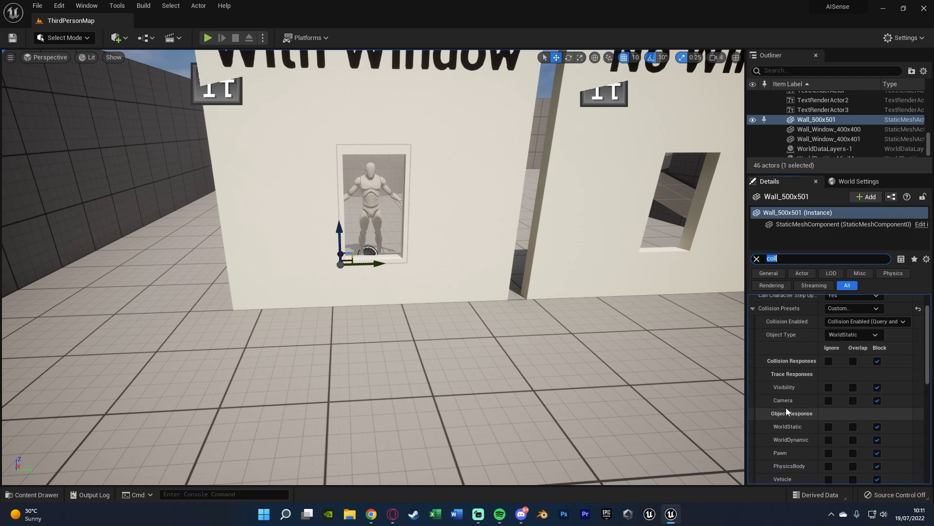
pyautogui.click(829, 387)
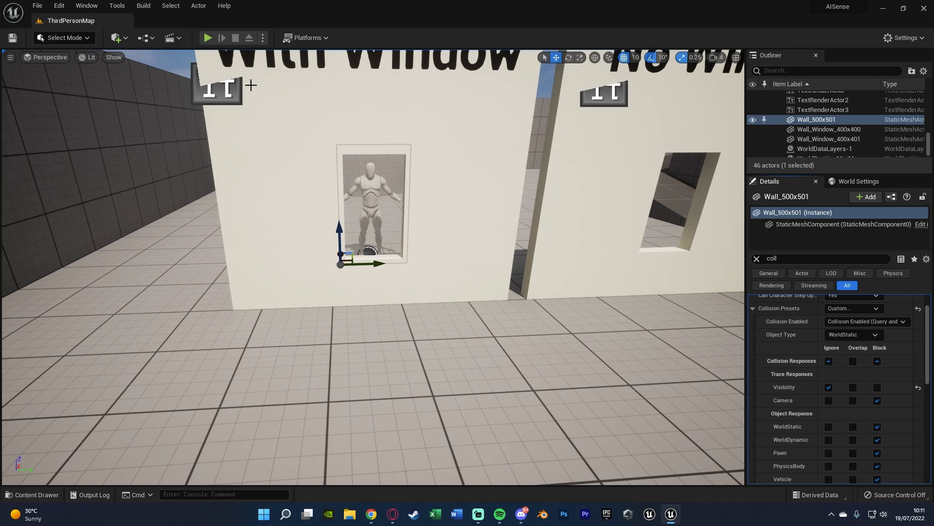
# Play the level and walk the character back and forth past the With Window glass to test whether the AI sees through it.
pyautogui.click(205, 41)
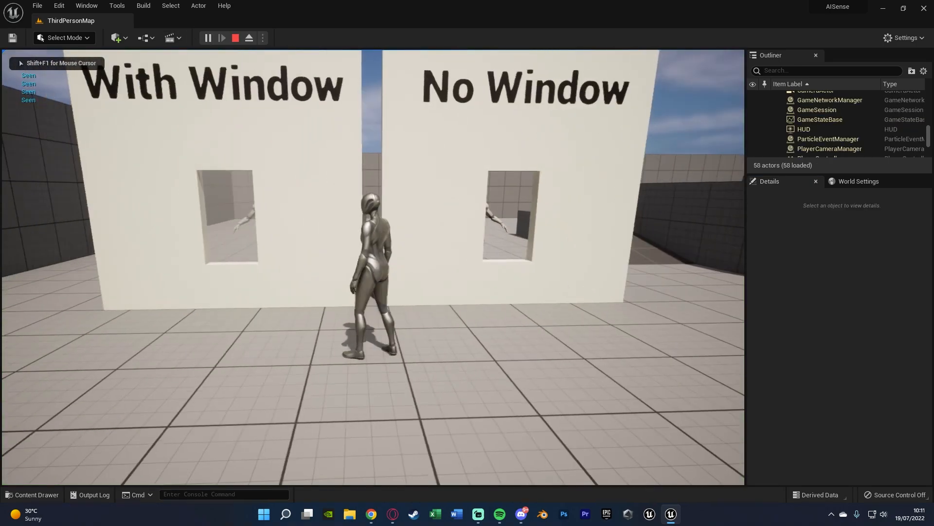
pyautogui.press('a')
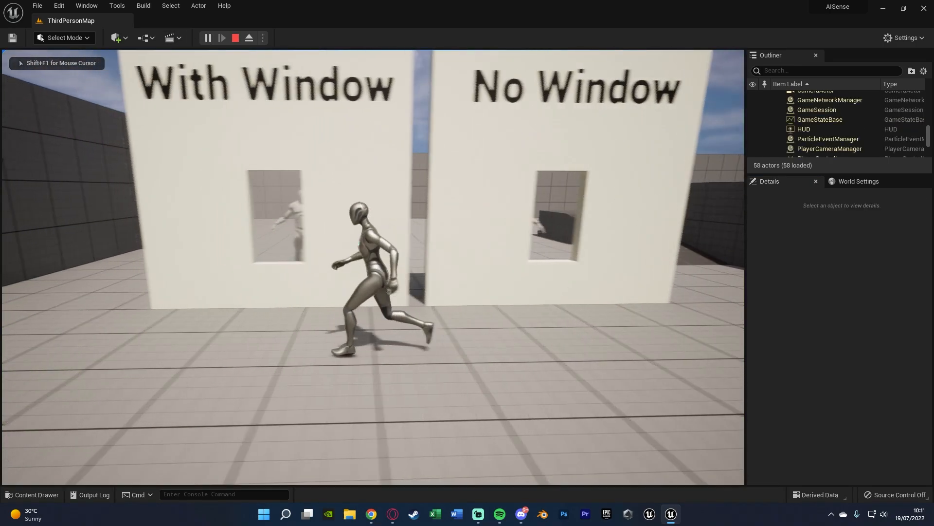
pyautogui.press('w')
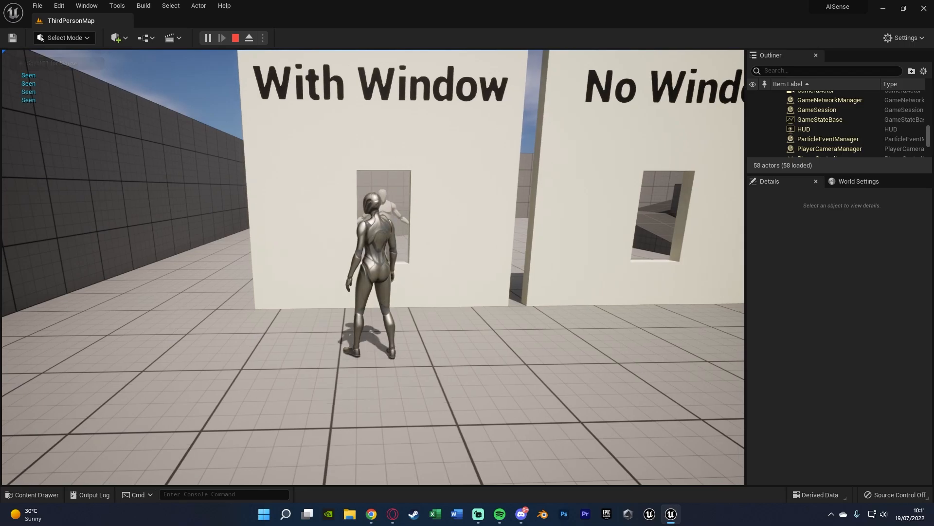
pyautogui.press('w')
pyautogui.press('a')
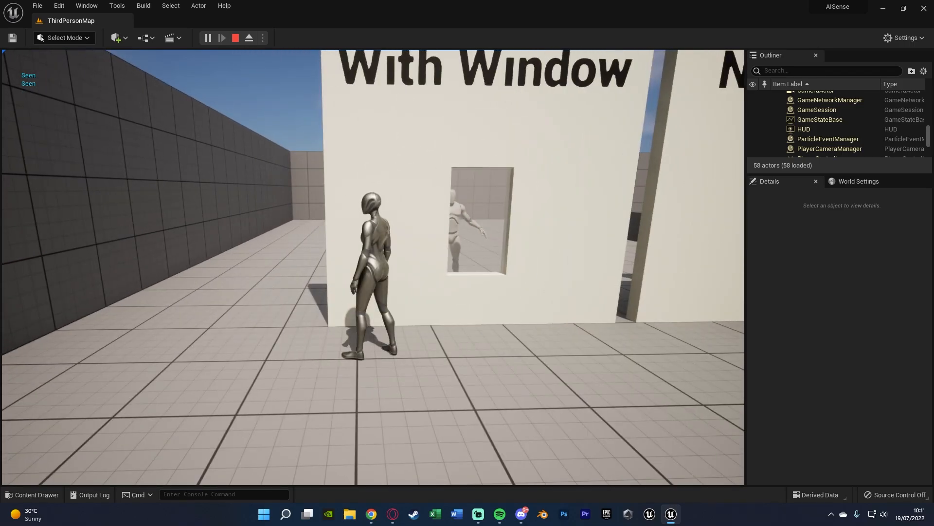
pyautogui.press('d')
pyautogui.press('a')
pyautogui.press('a')
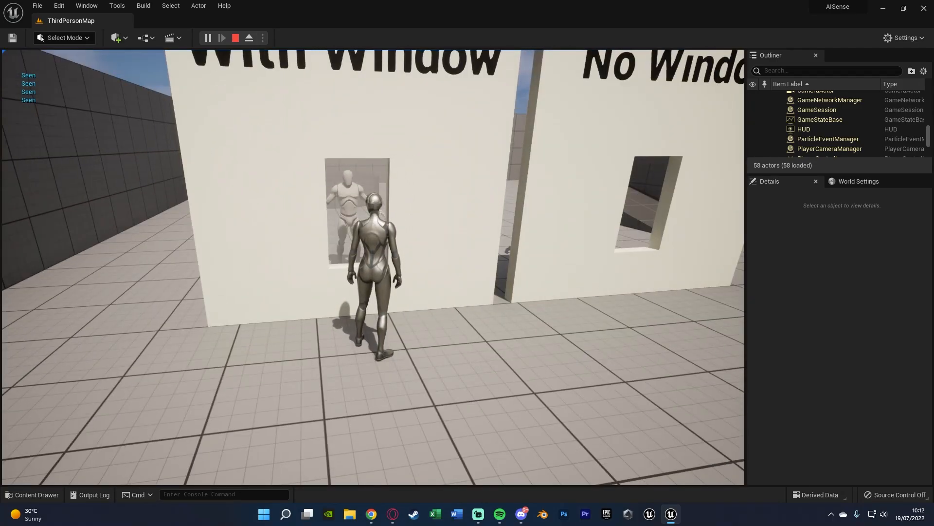
# Walk the character between the No Window opening and the With Window glass to compare the AI's detection through both.
pyautogui.press('d')
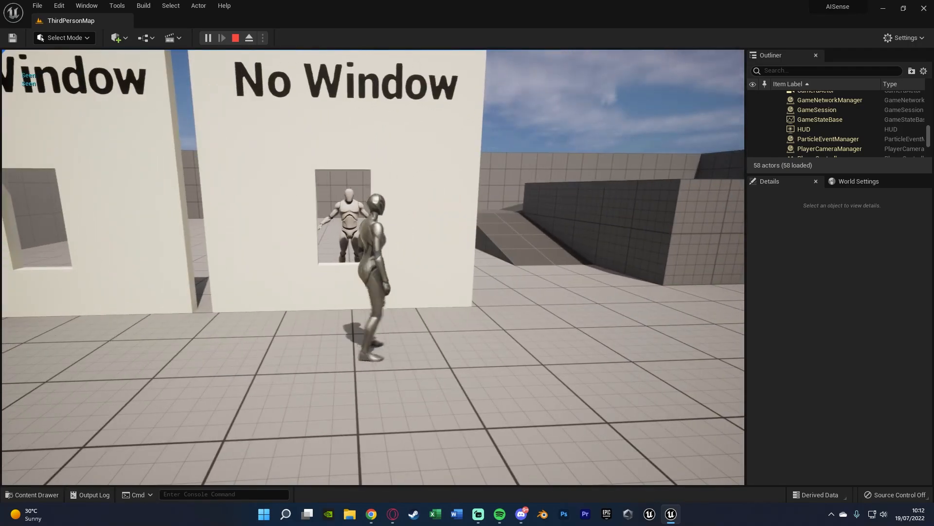
pyautogui.press('a')
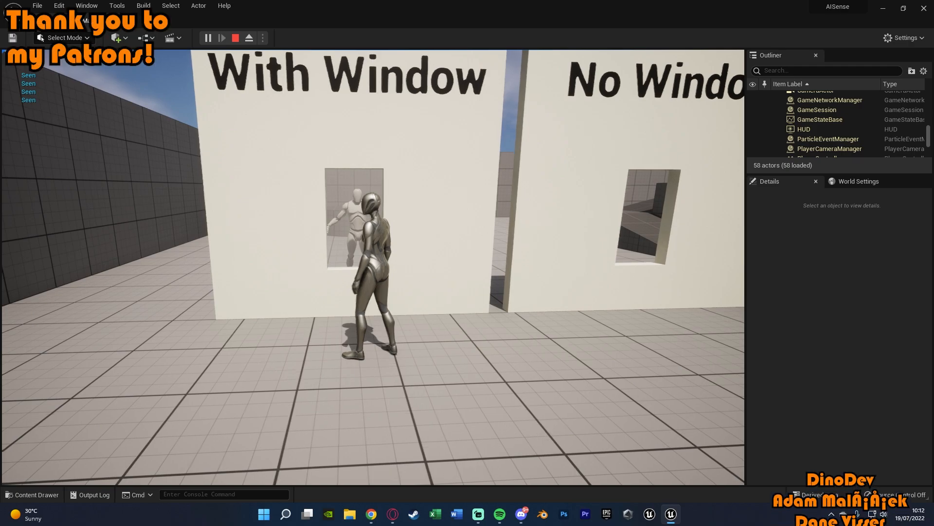
pyautogui.press('a')
pyautogui.press('d')
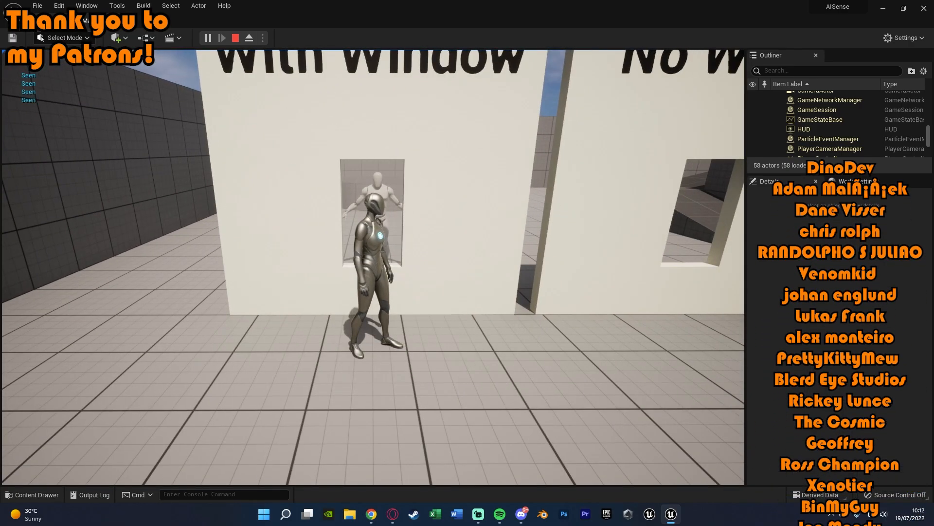
pyautogui.press('d')
pyautogui.press('a')
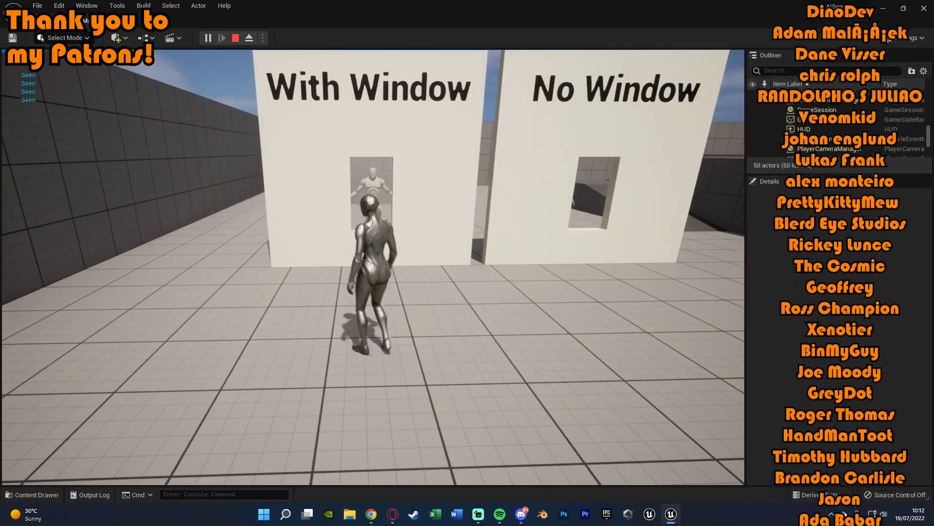
pyautogui.press('w')
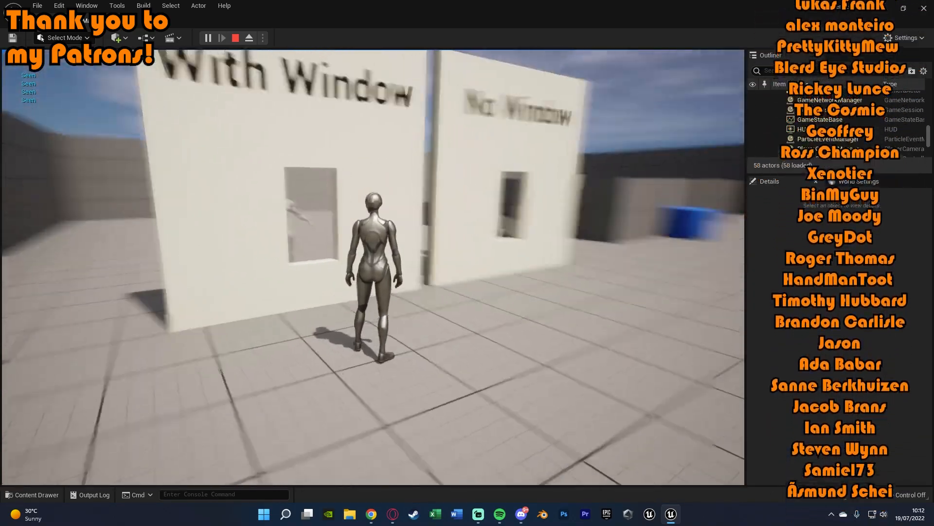
pyautogui.press('d')
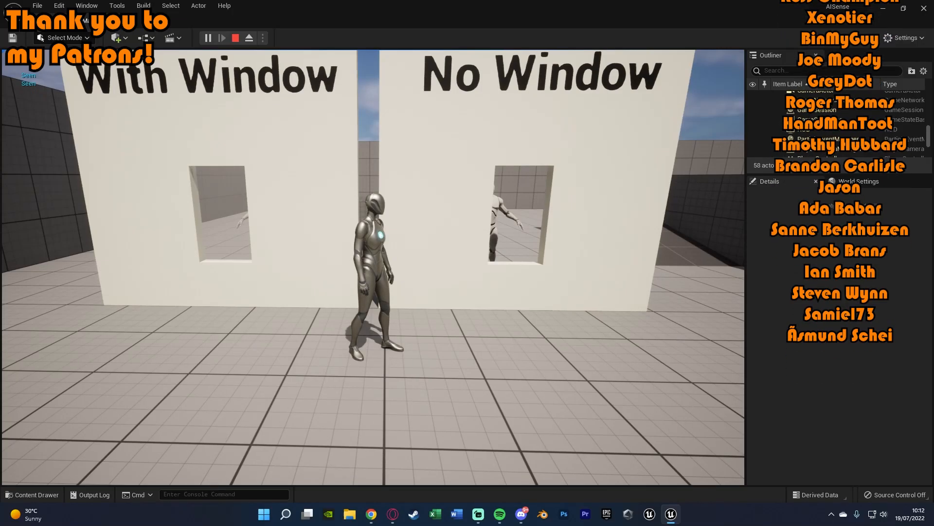
pyautogui.press('a')
pyautogui.press('w')
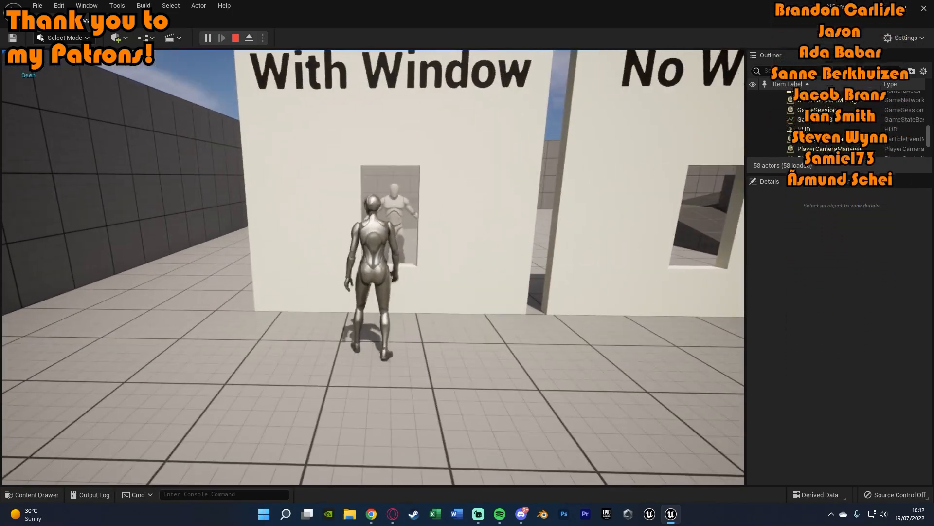